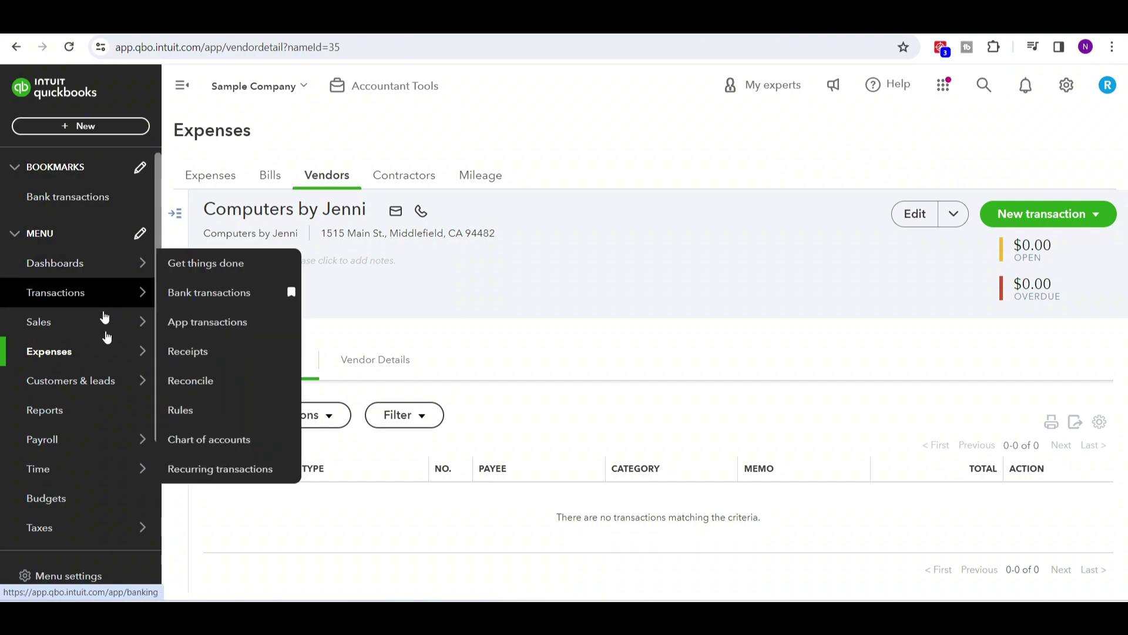
# Step: Create a new bill from the Bills page and choose Computers by Jenni as its vendor
pyautogui.moveTo(114, 359)
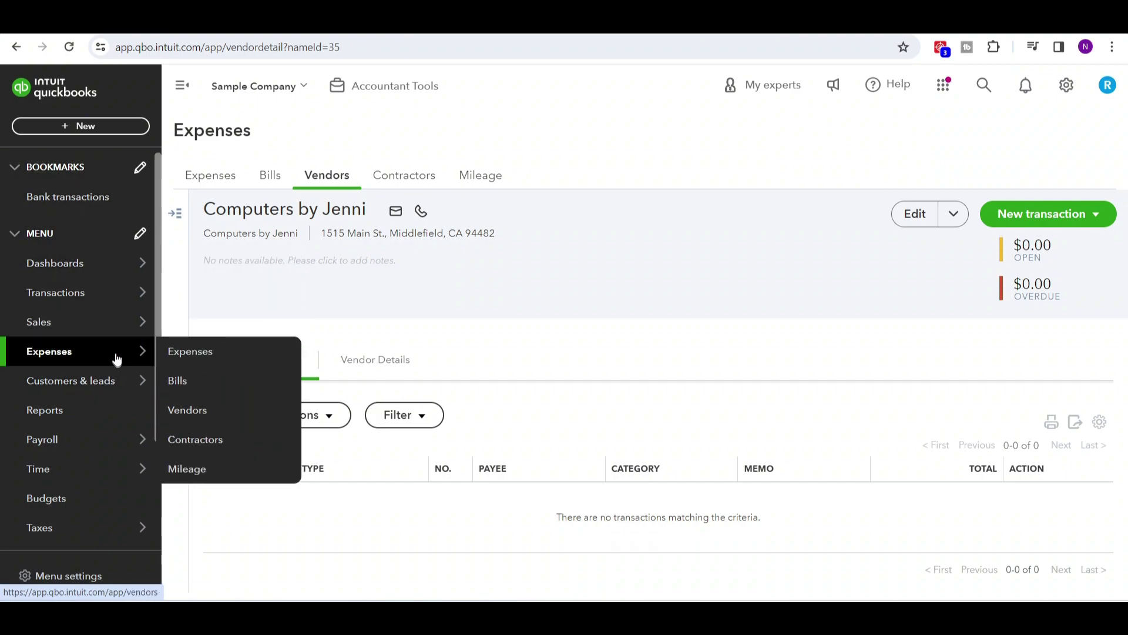
pyautogui.click(205, 383)
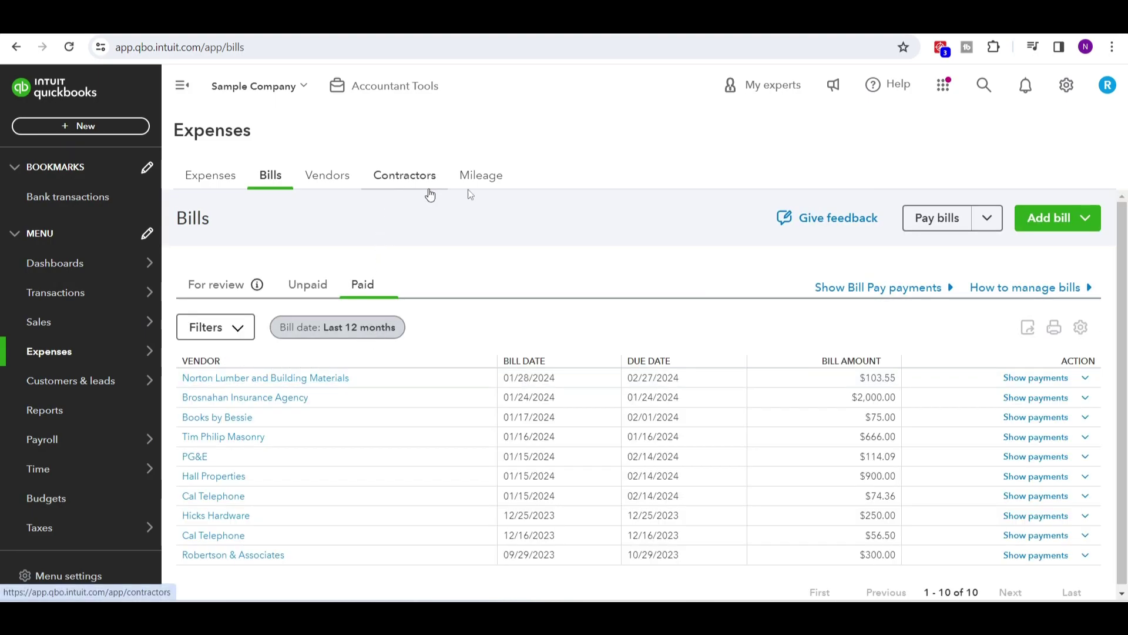
pyautogui.click(1065, 219)
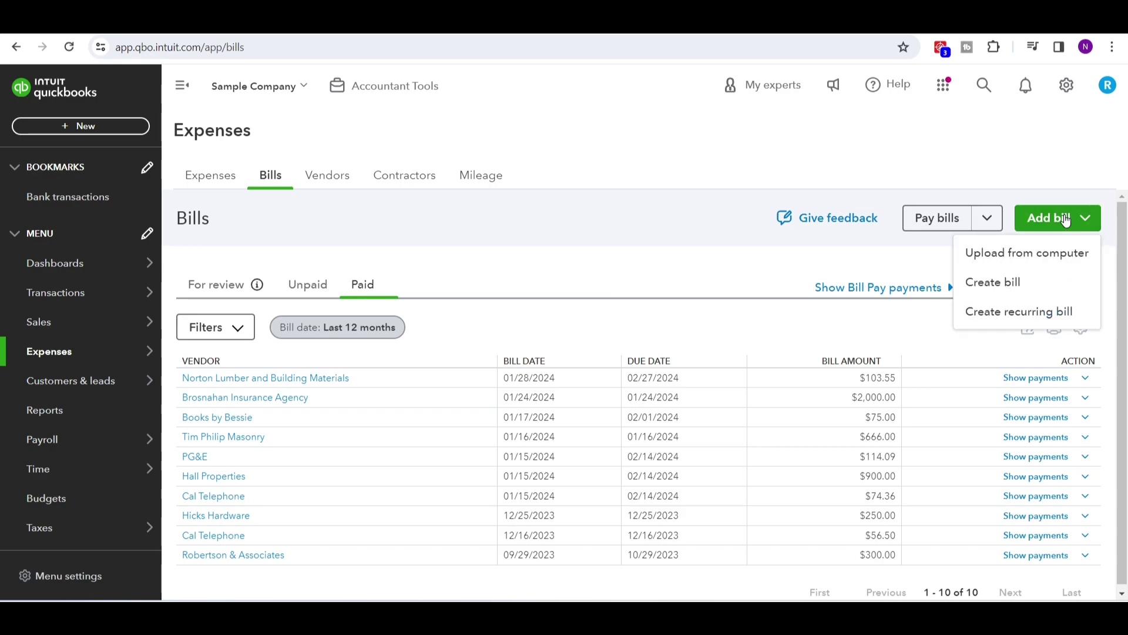
pyautogui.click(1033, 290)
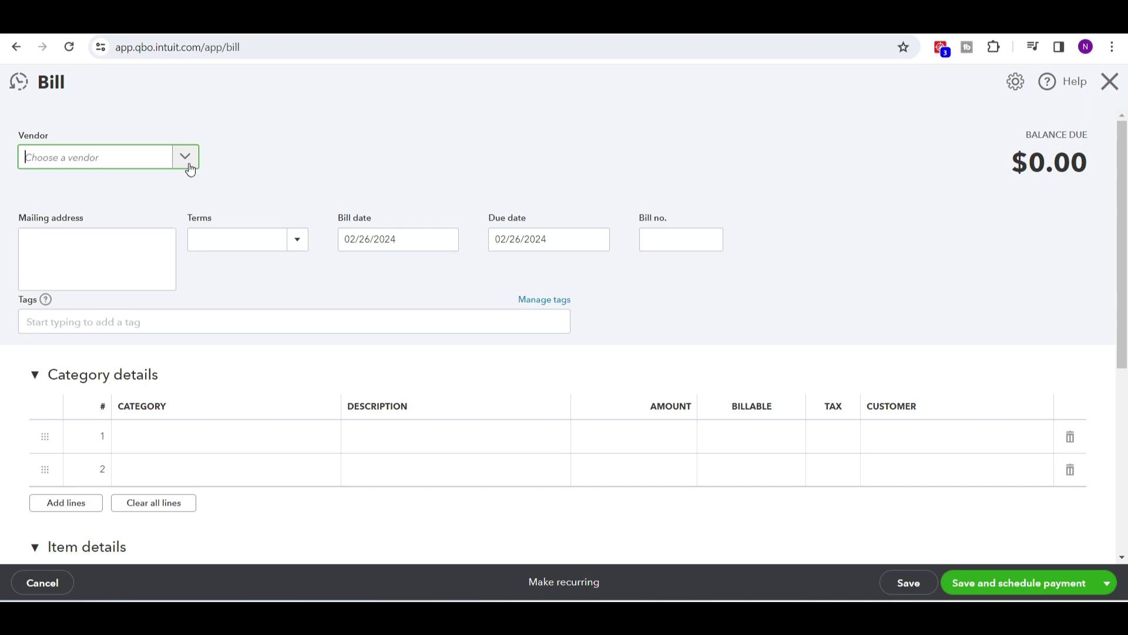
pyautogui.click(190, 168)
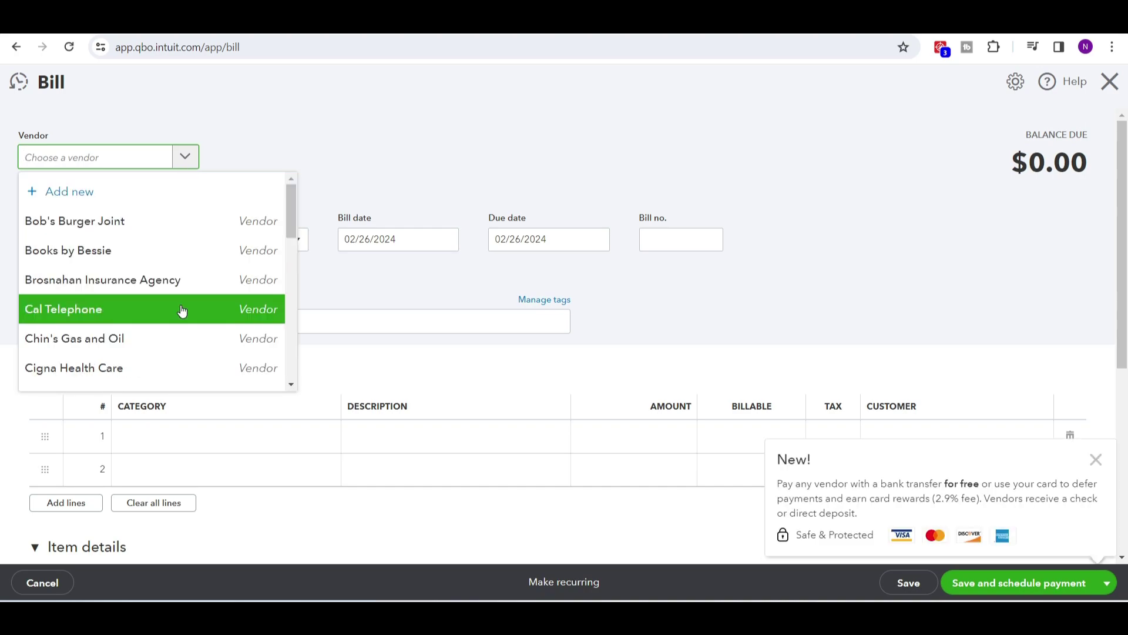
pyautogui.scroll(-1, 184, 309)
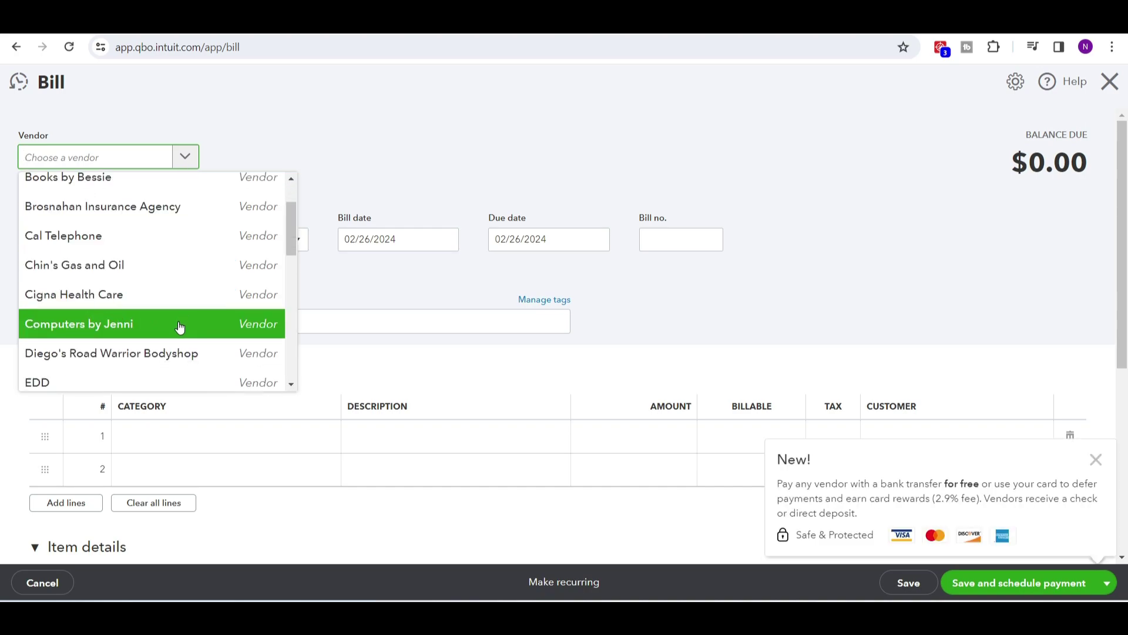
pyautogui.click(179, 328)
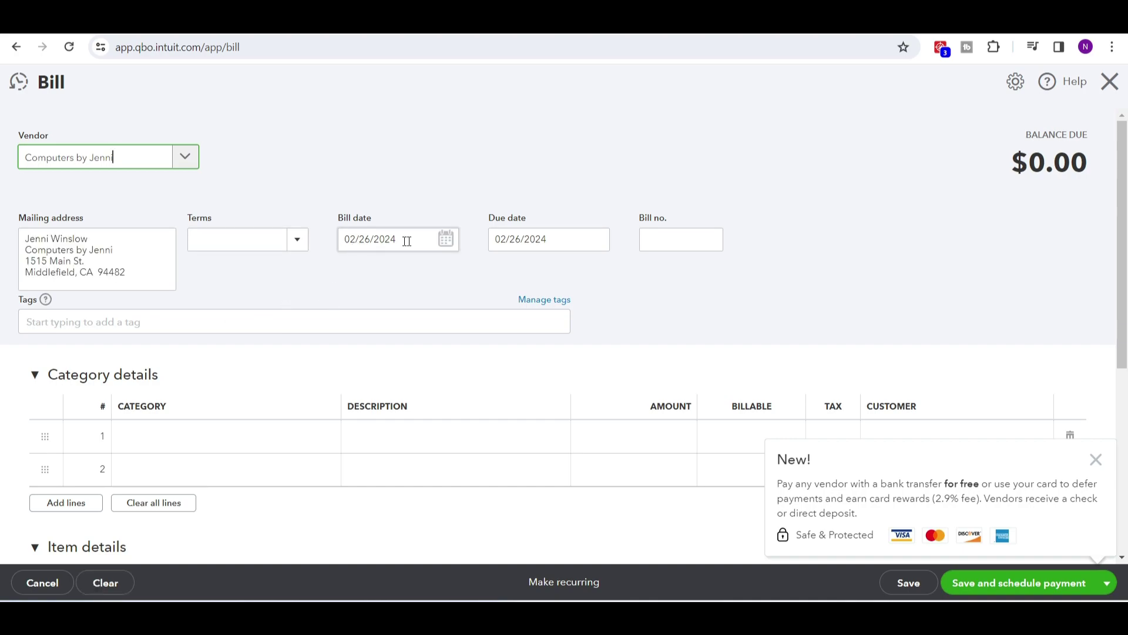
# Step: Set the bill's due date to 03/02/2024 and its bill number to 100
pyautogui.click(564, 239)
pyautogui.click(609, 240)
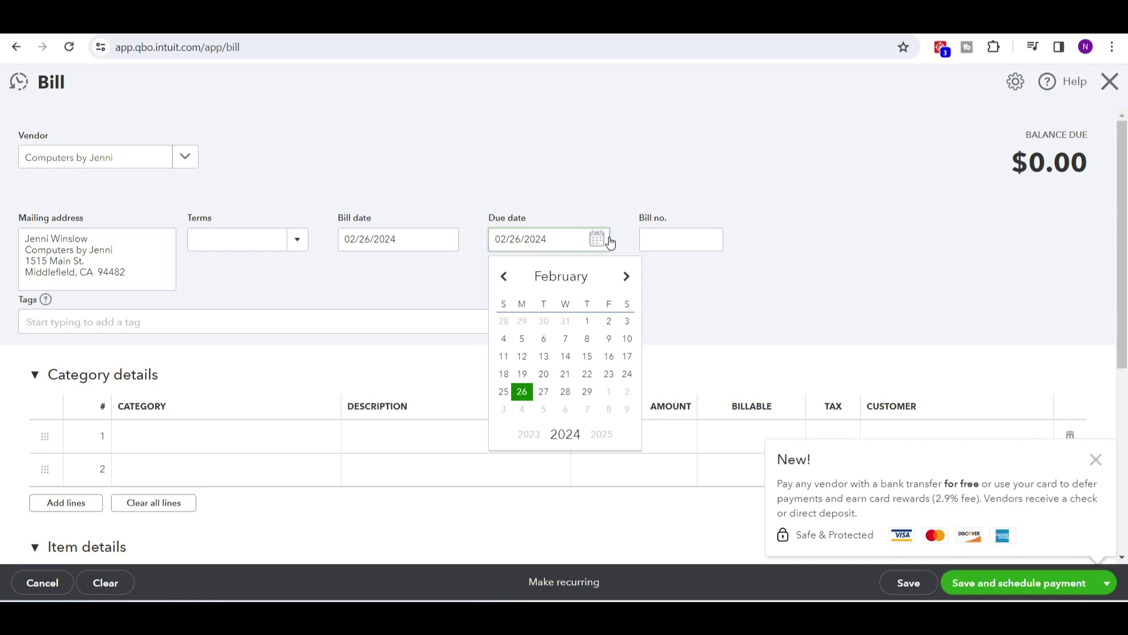
pyautogui.click(627, 392)
pyautogui.click(680, 243)
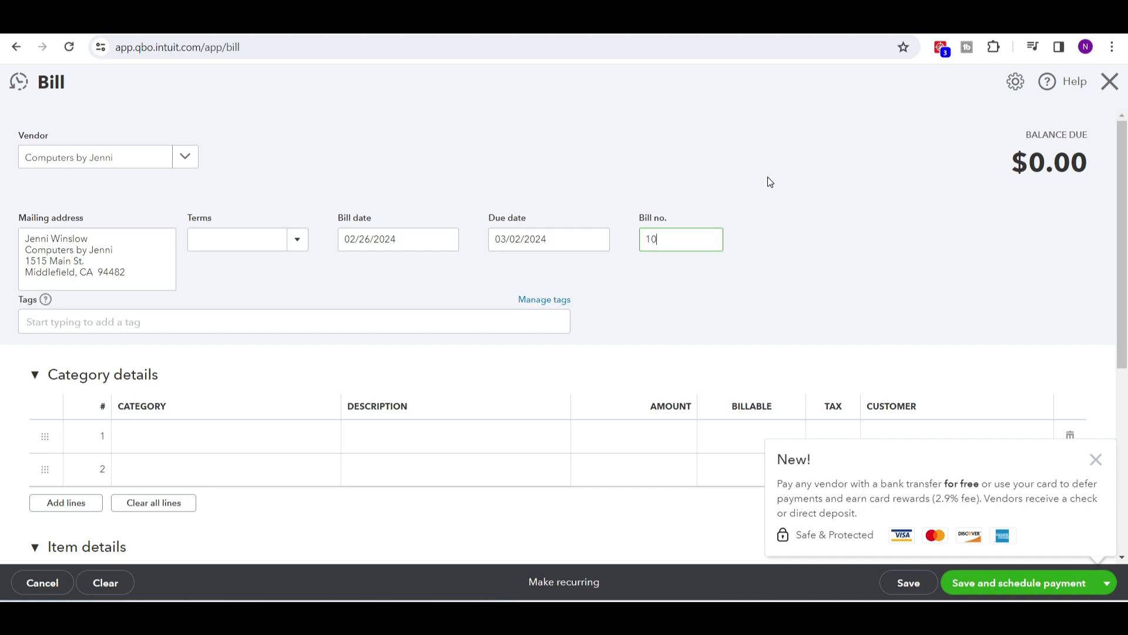
# Step: Fill the first category line with Supplies, description Keyboards and amount 150.00, and dismiss the payment promotion
pyautogui.click(266, 440)
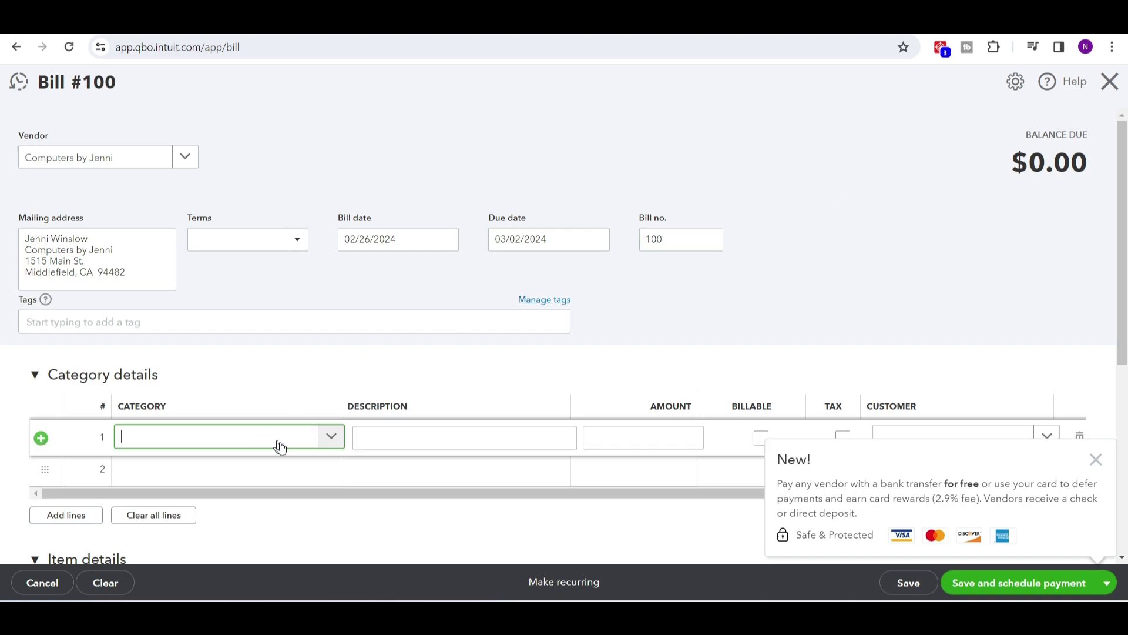
pyautogui.click(341, 444)
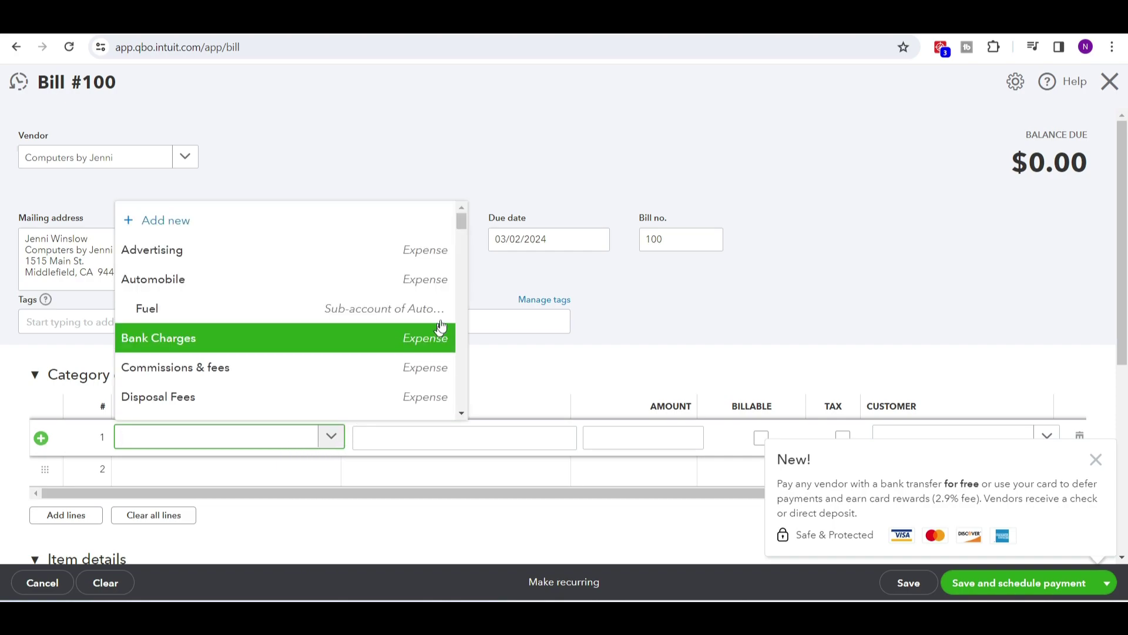
pyautogui.moveTo(461, 226); pyautogui.dragTo(468, 295)
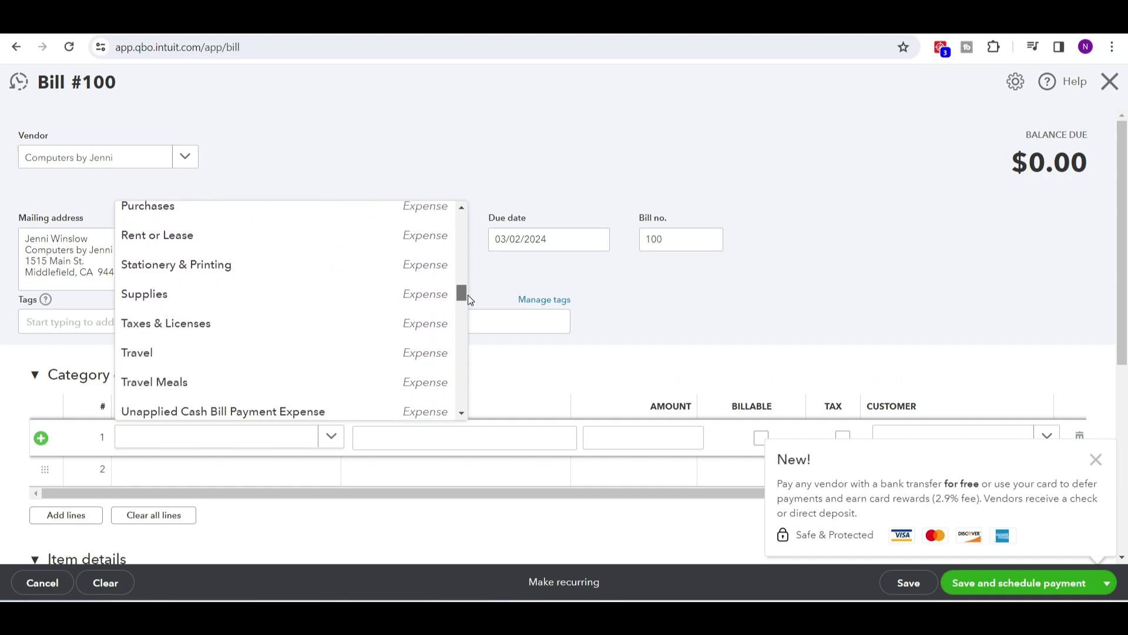
pyautogui.click(400, 297)
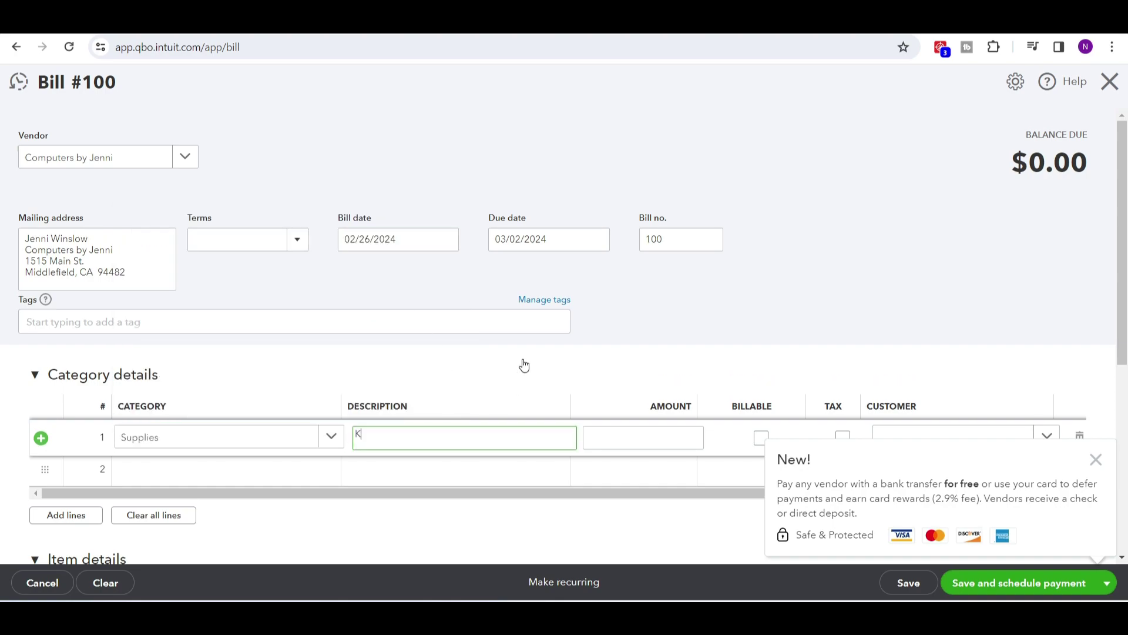
pyautogui.press('Tab')
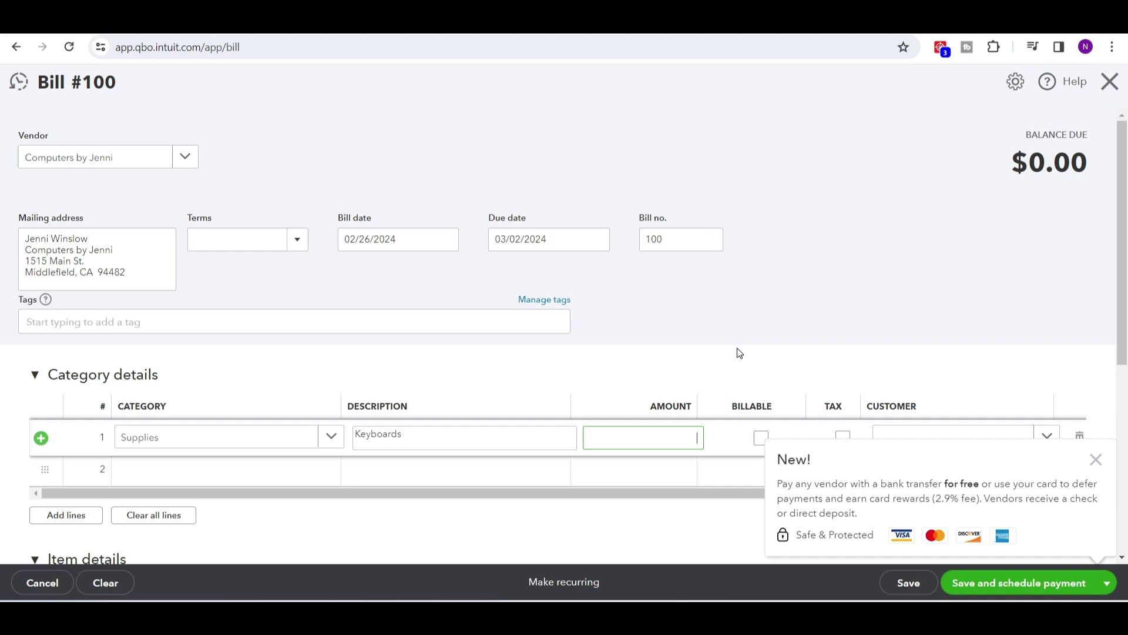
pyautogui.write('150.0')
pyautogui.click(1098, 463)
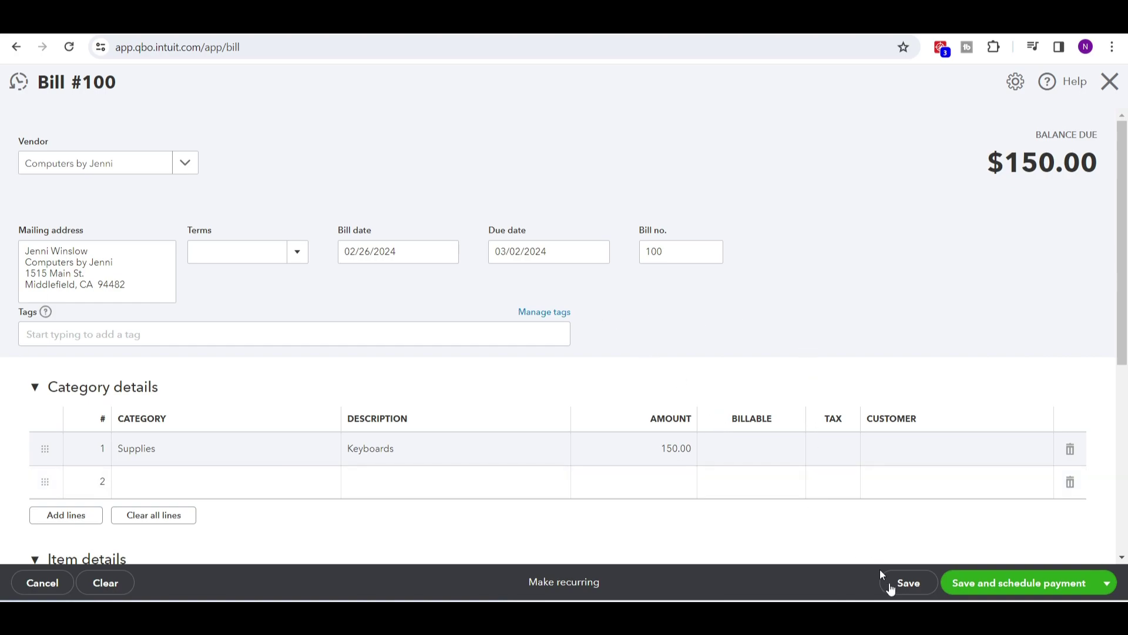
# Step: Save the bill and open its transaction journal
pyautogui.click(916, 589)
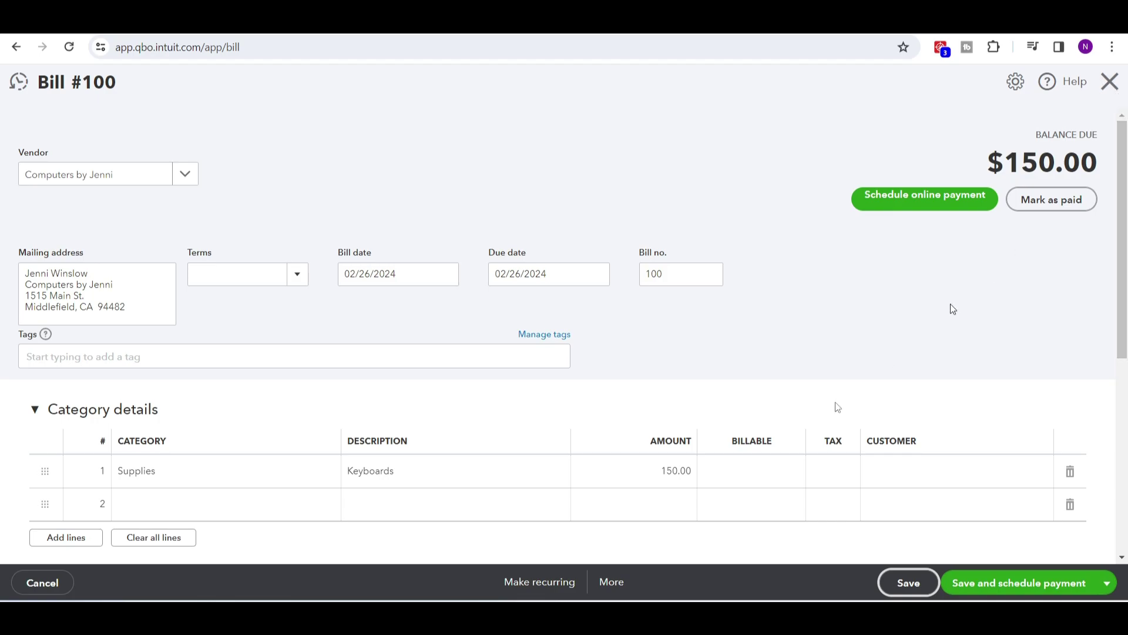
pyautogui.click(614, 582)
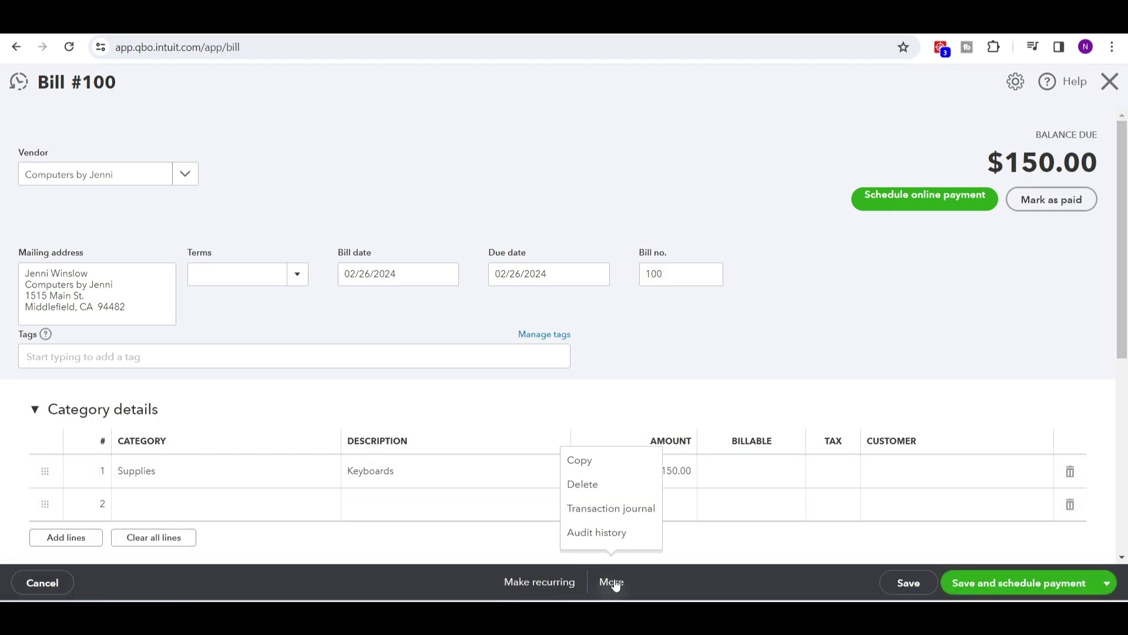
pyautogui.click(616, 514)
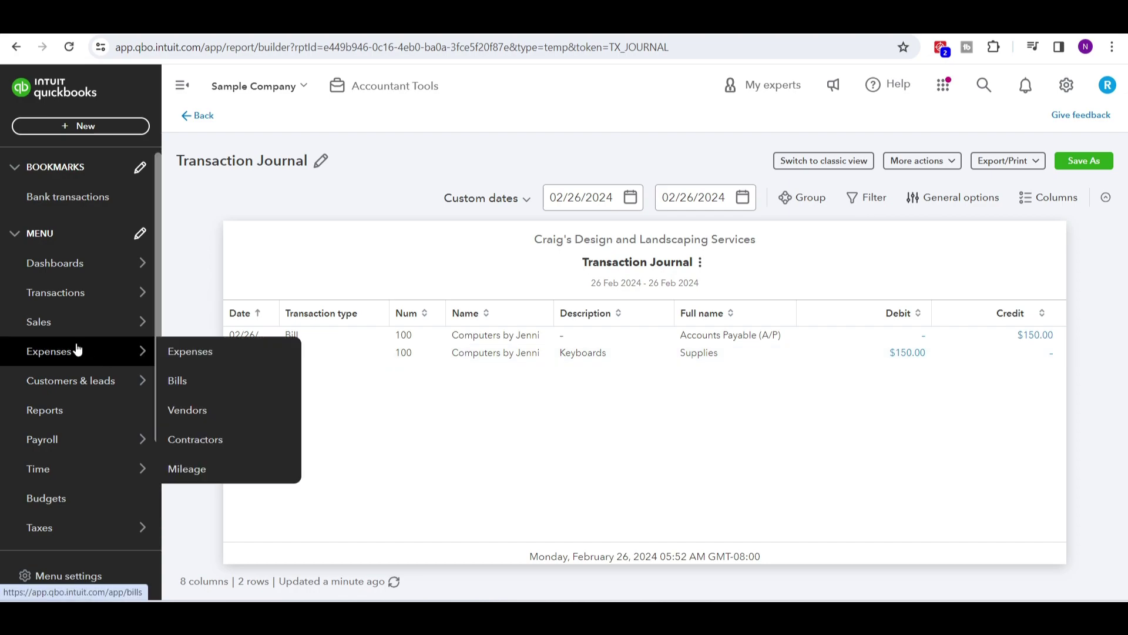
# Step: Create a vendor credit for Computers by Jenni with reference number CM1
pyautogui.moveTo(89, 326)
pyautogui.moveTo(94, 351)
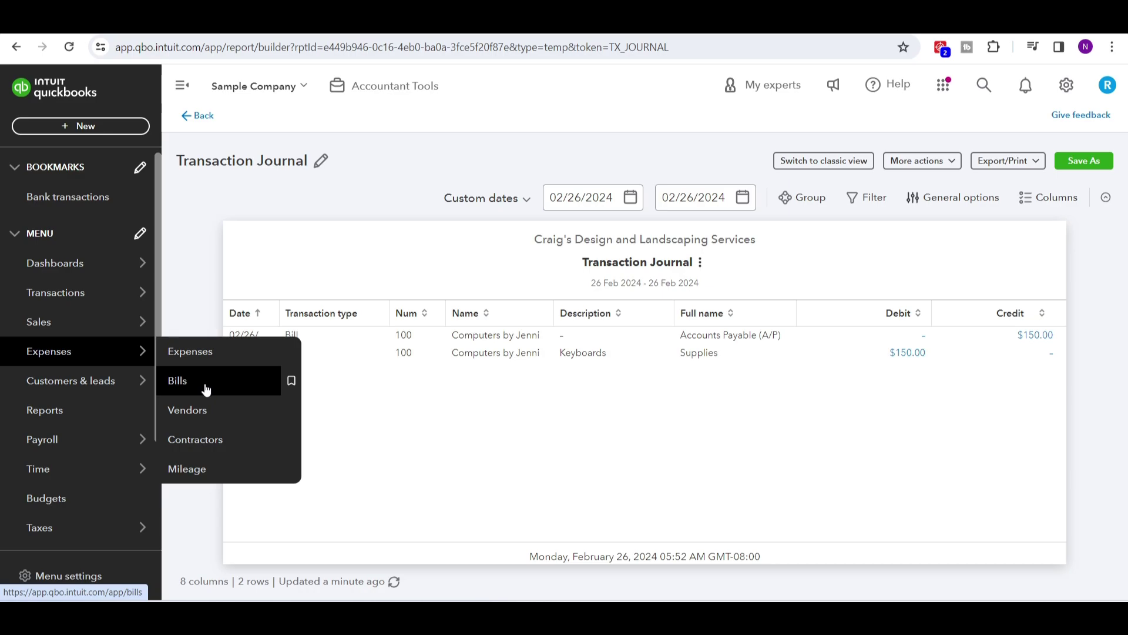
pyautogui.click(125, 126)
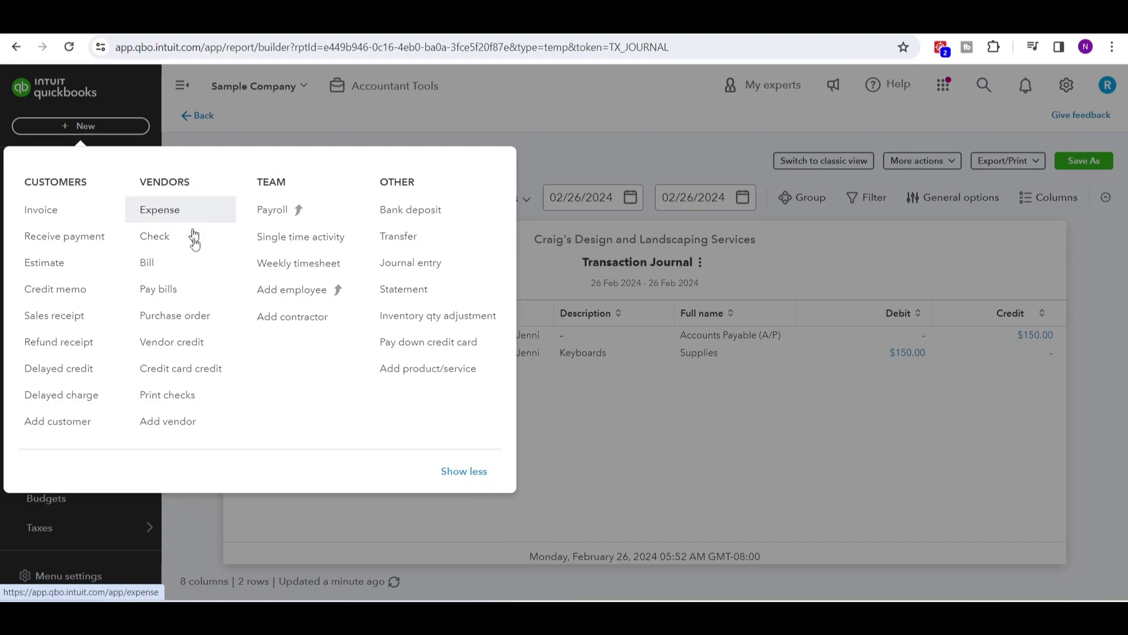
pyautogui.click(212, 346)
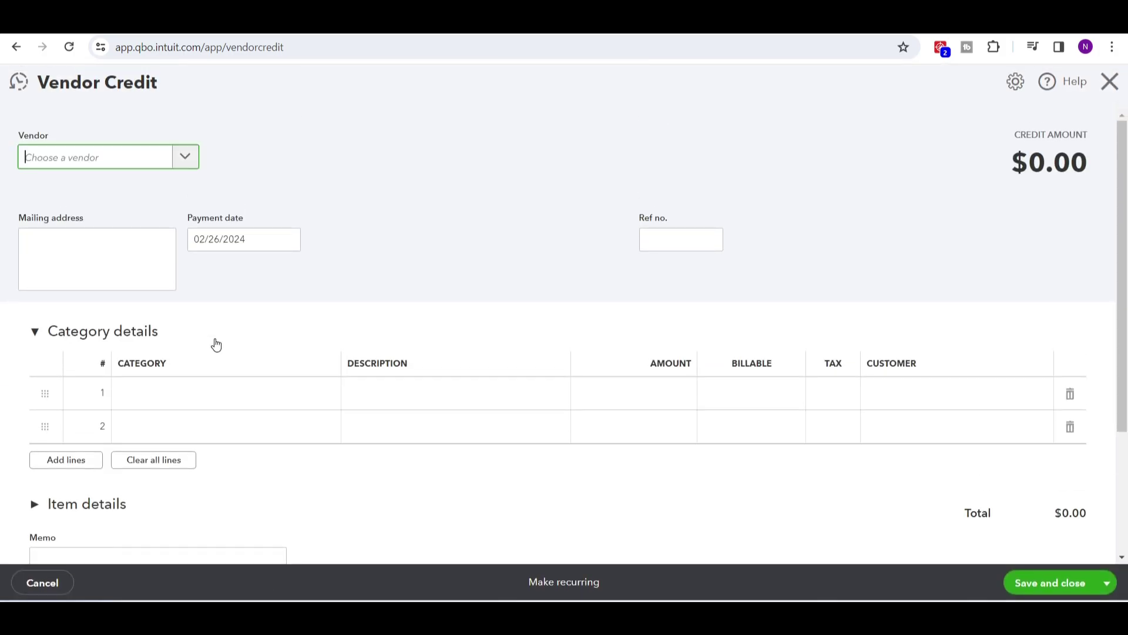
pyautogui.click(197, 161)
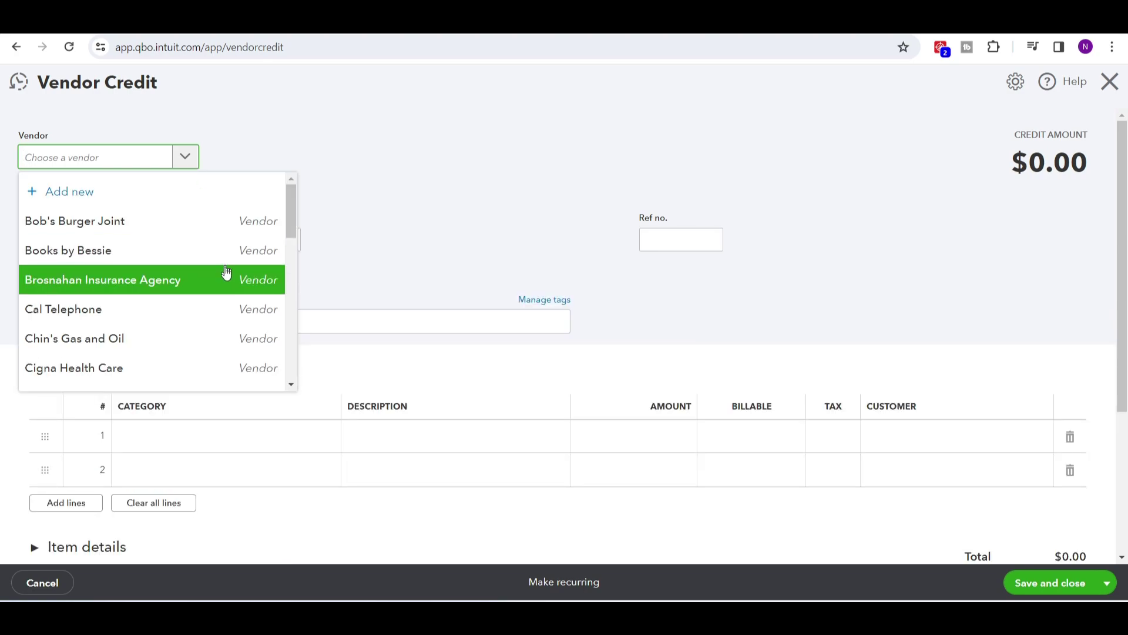
pyautogui.scroll(-1, 221, 294)
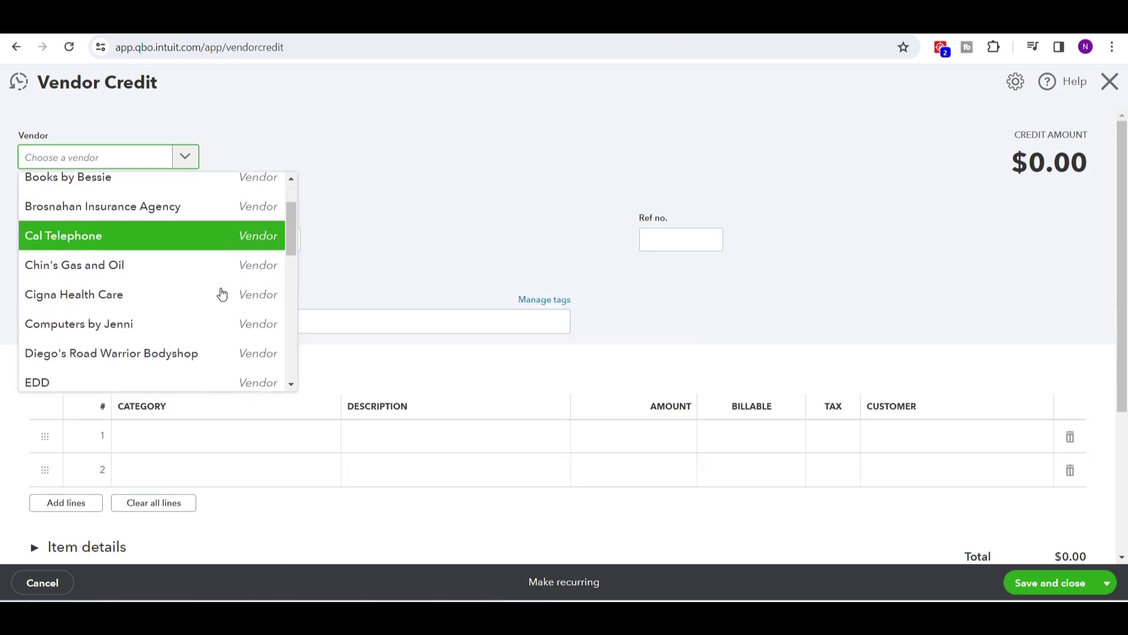
pyautogui.click(205, 326)
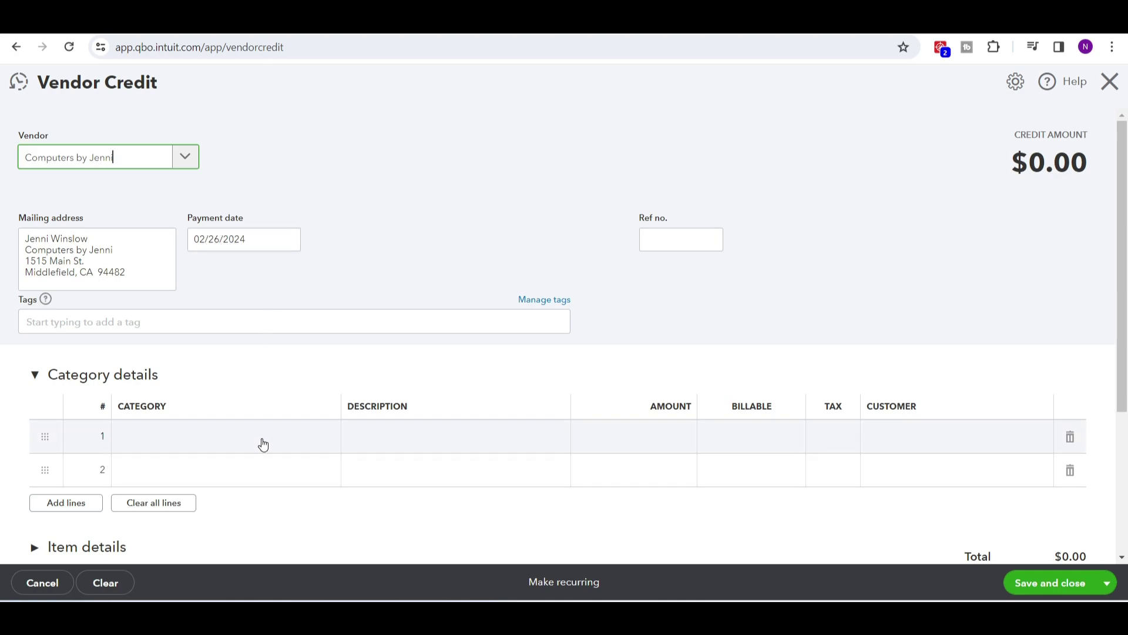
pyautogui.click(666, 239)
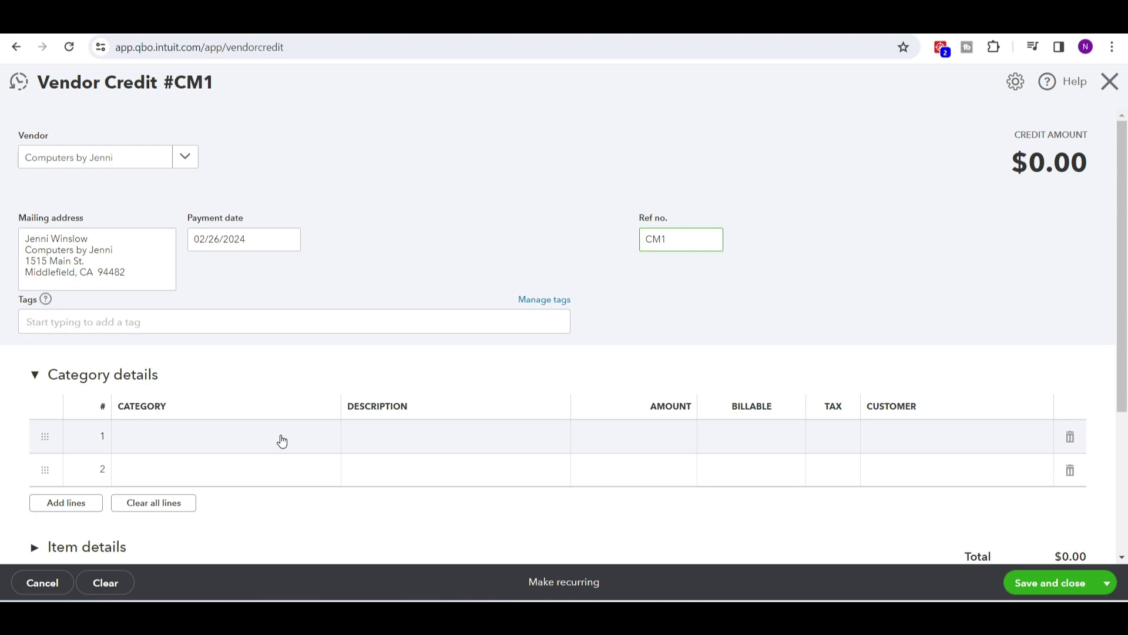
# Step: Fill the credit's first category line with Supplies, description Keyboards Returned and amount 30.00, and save and close the vendor credit
pyautogui.click(282, 441)
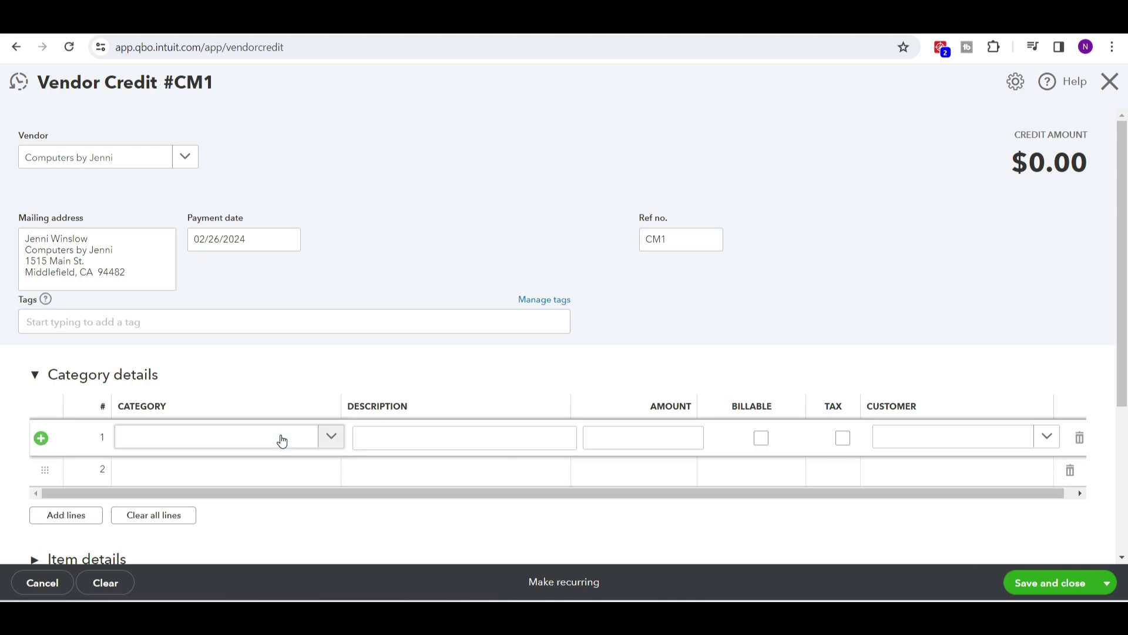
pyautogui.click(331, 437)
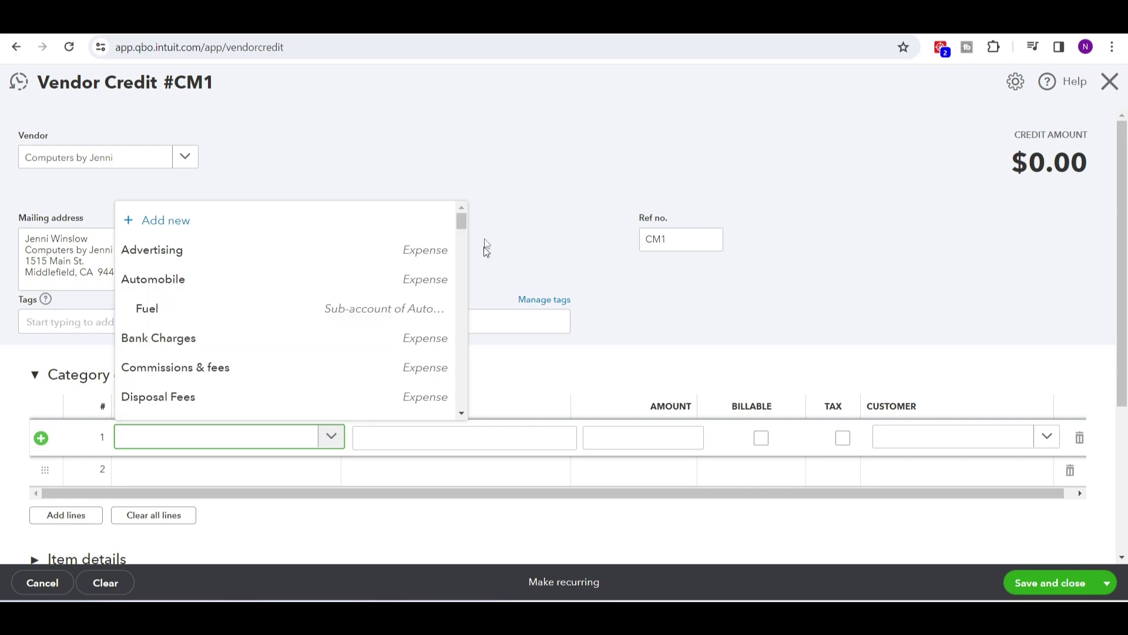
pyautogui.moveTo(462, 217); pyautogui.dragTo(459, 302)
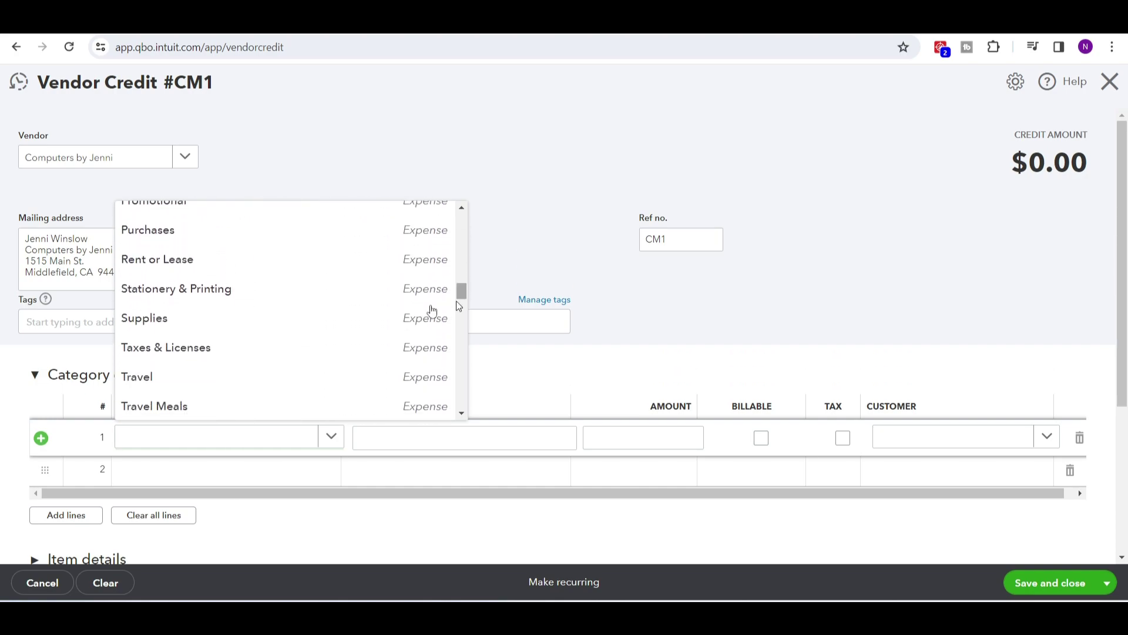
pyautogui.click(334, 317)
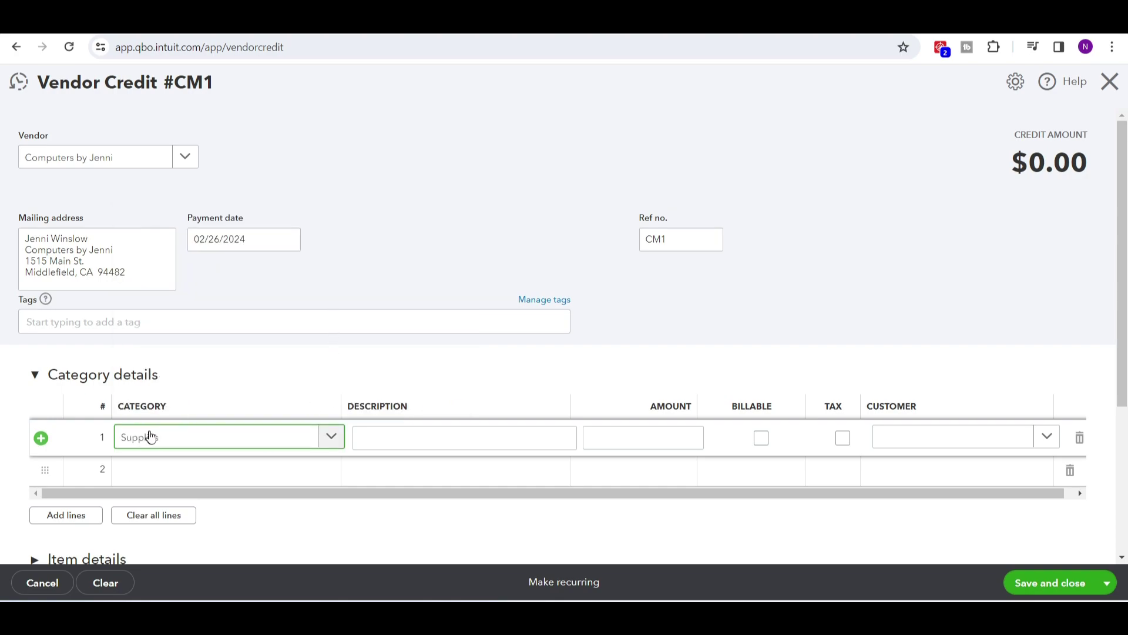
pyautogui.click(443, 437)
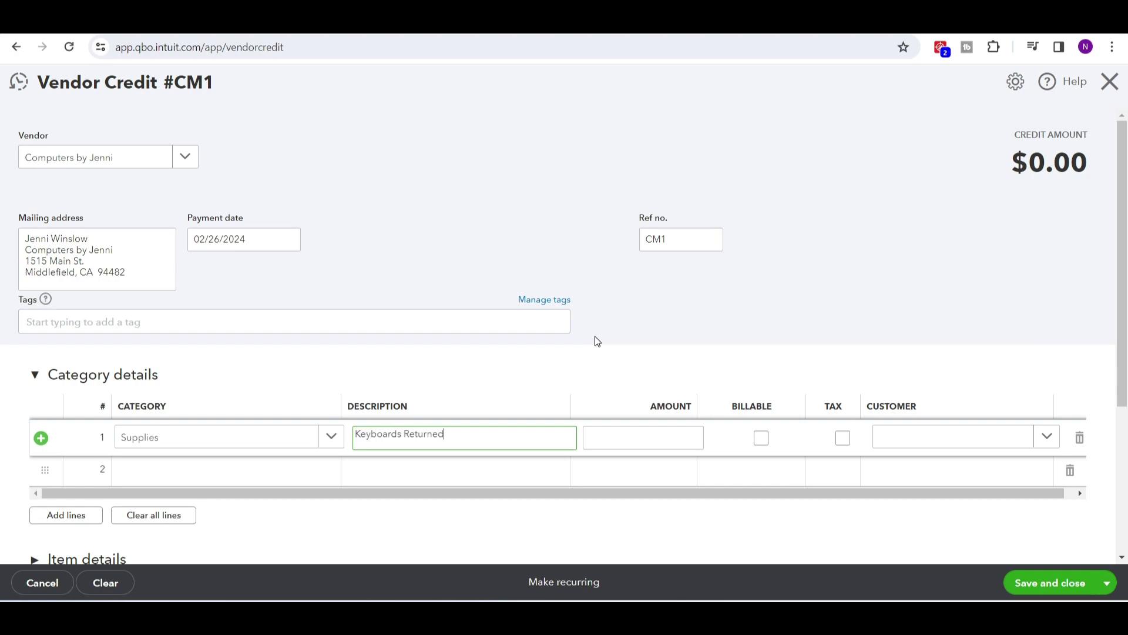
pyautogui.write('Keyboards Returned')
pyautogui.press('Tab')
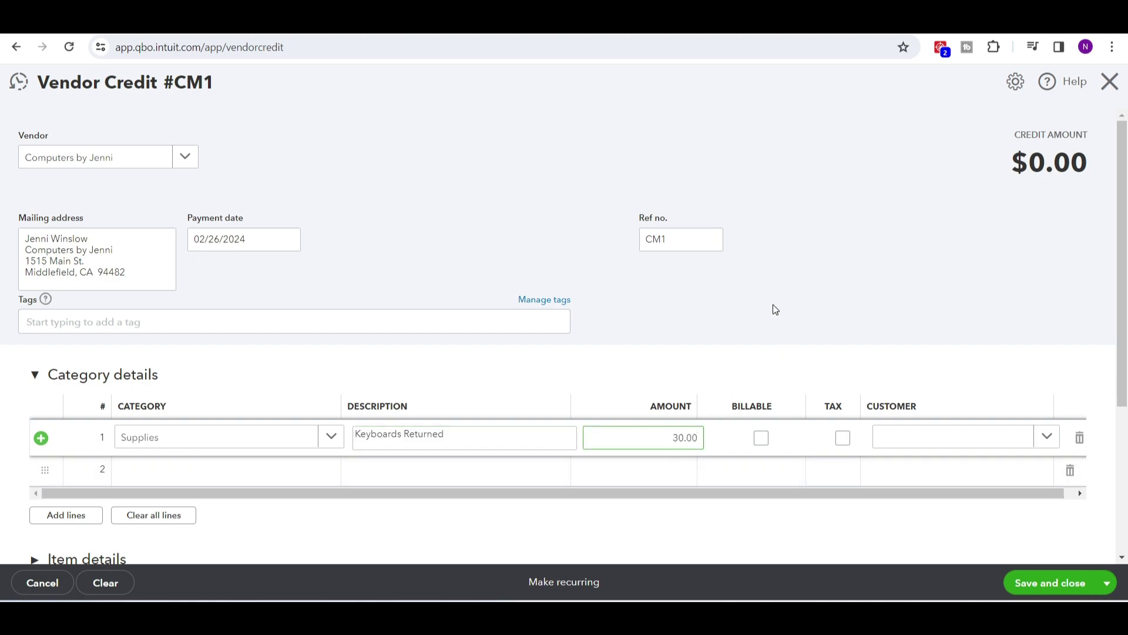
pyautogui.click(773, 310)
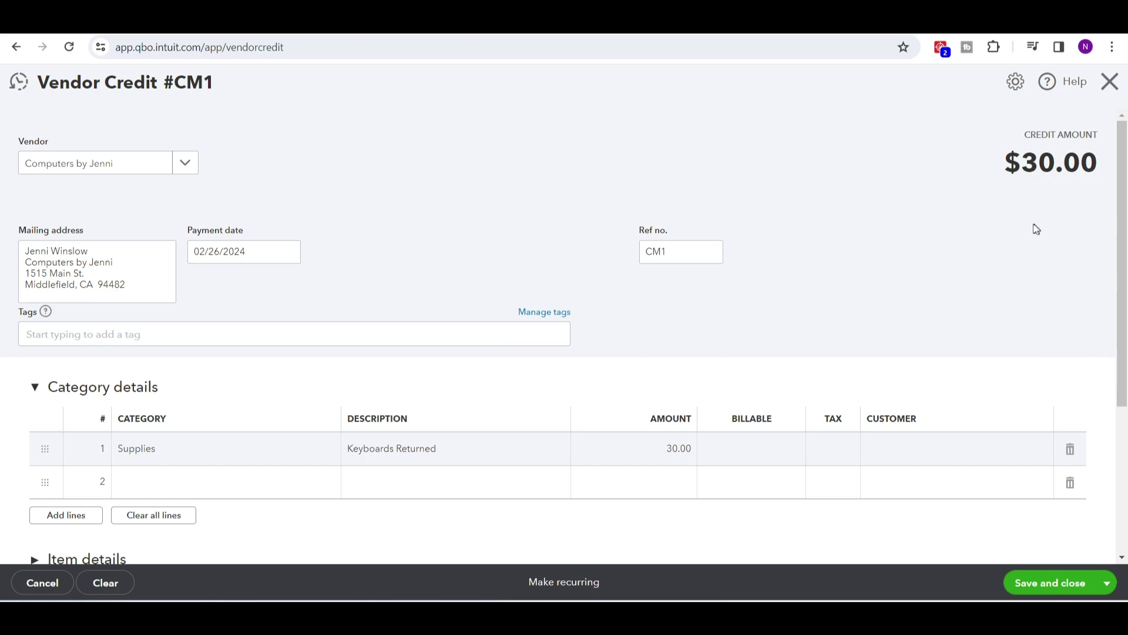
pyautogui.click(1034, 585)
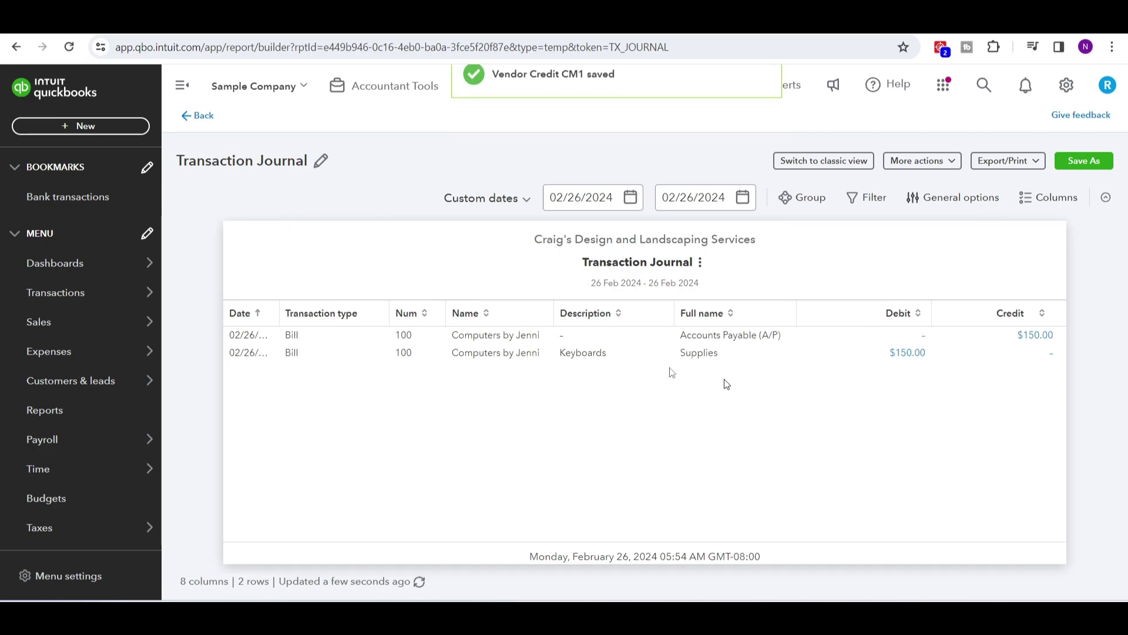
# Step: Open the Computers by Jenni record from the vendor list and view its transaction list
pyautogui.moveTo(142, 324)
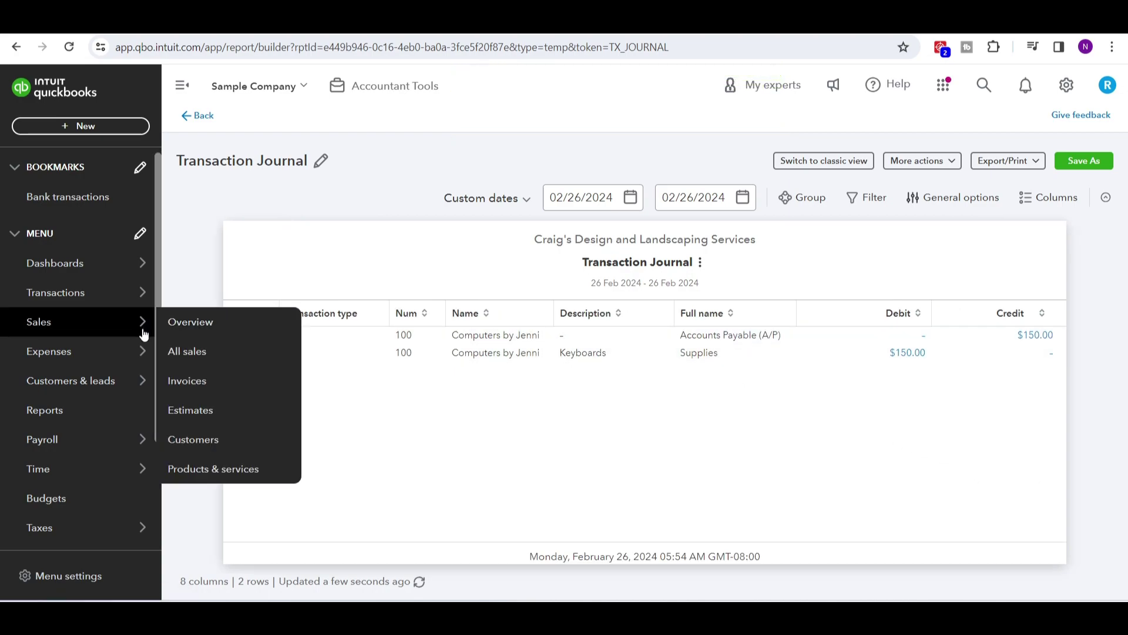
pyautogui.moveTo(143, 351)
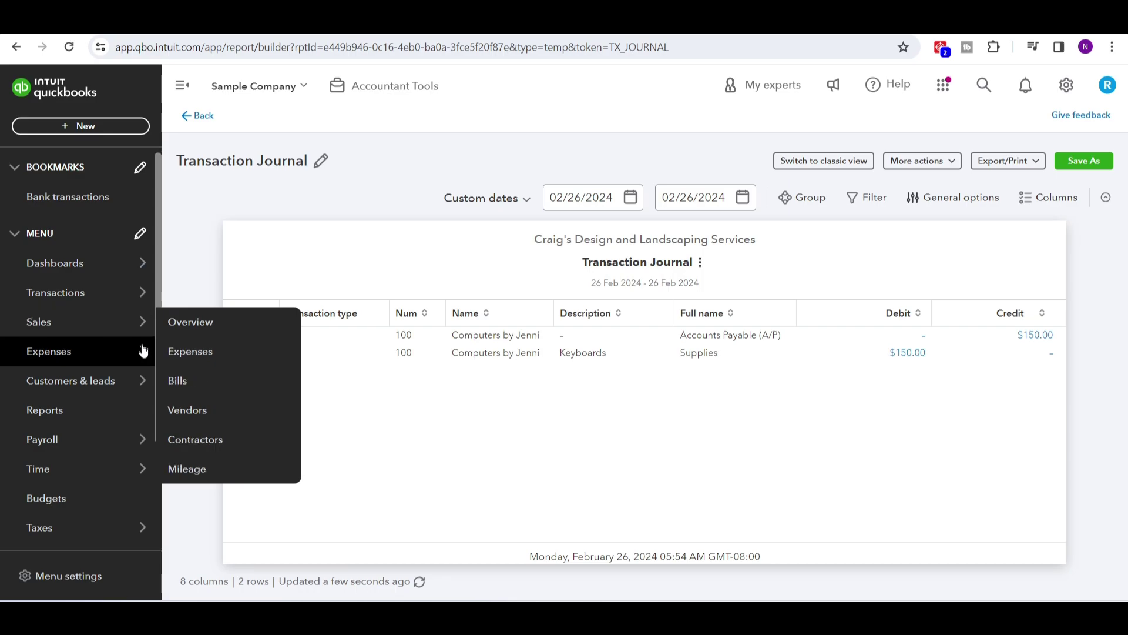
pyautogui.click(189, 382)
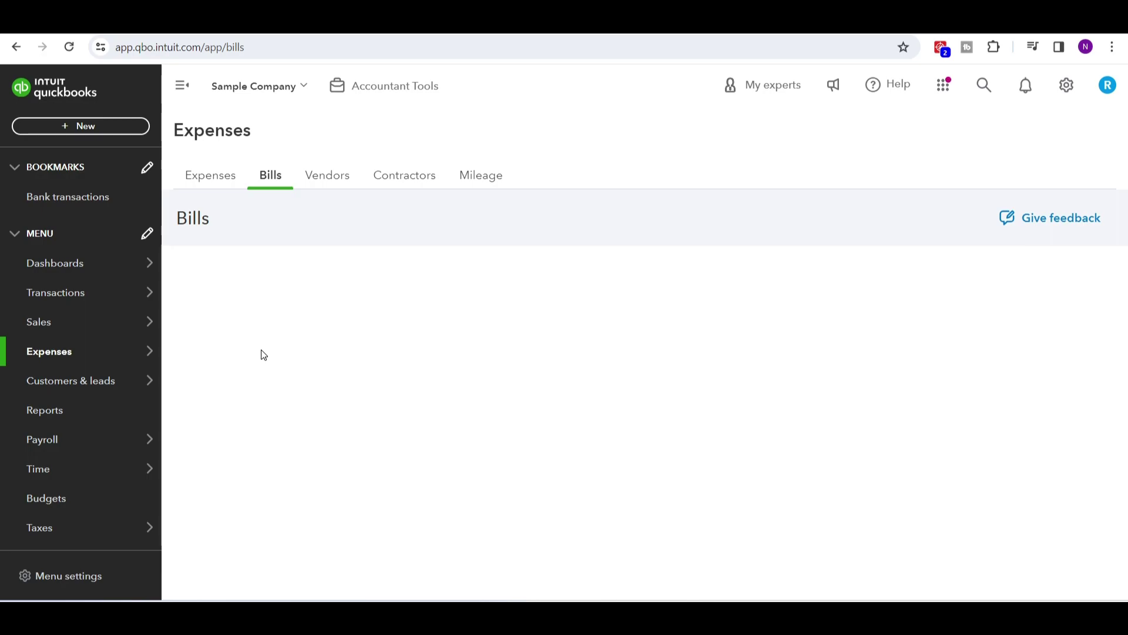
pyautogui.click(330, 179)
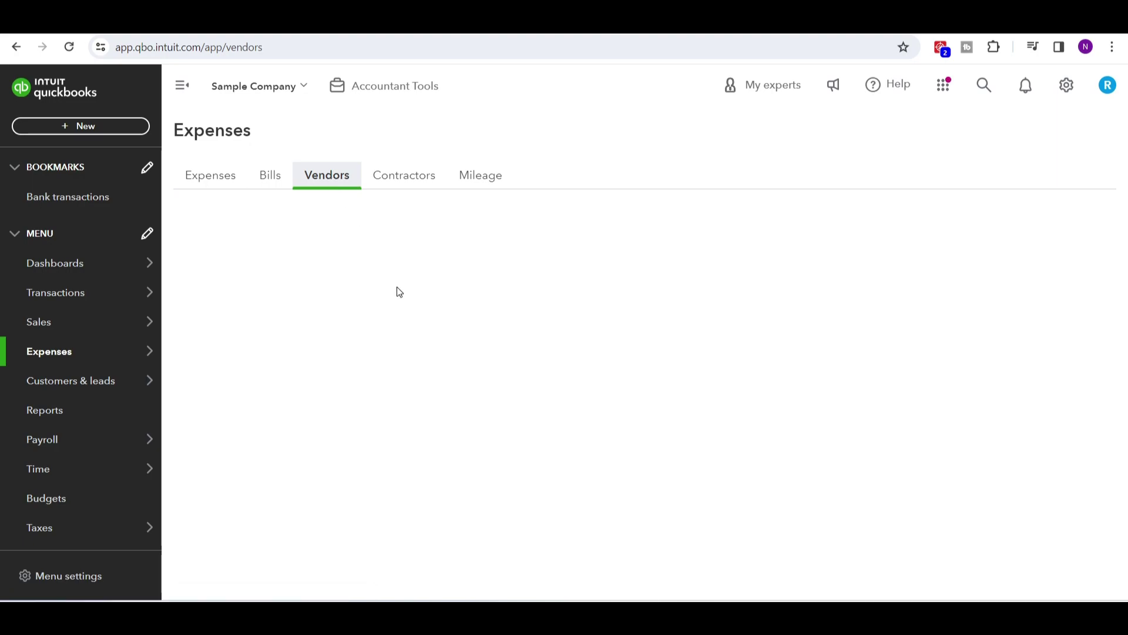
pyautogui.scroll(-6, 379, 352)
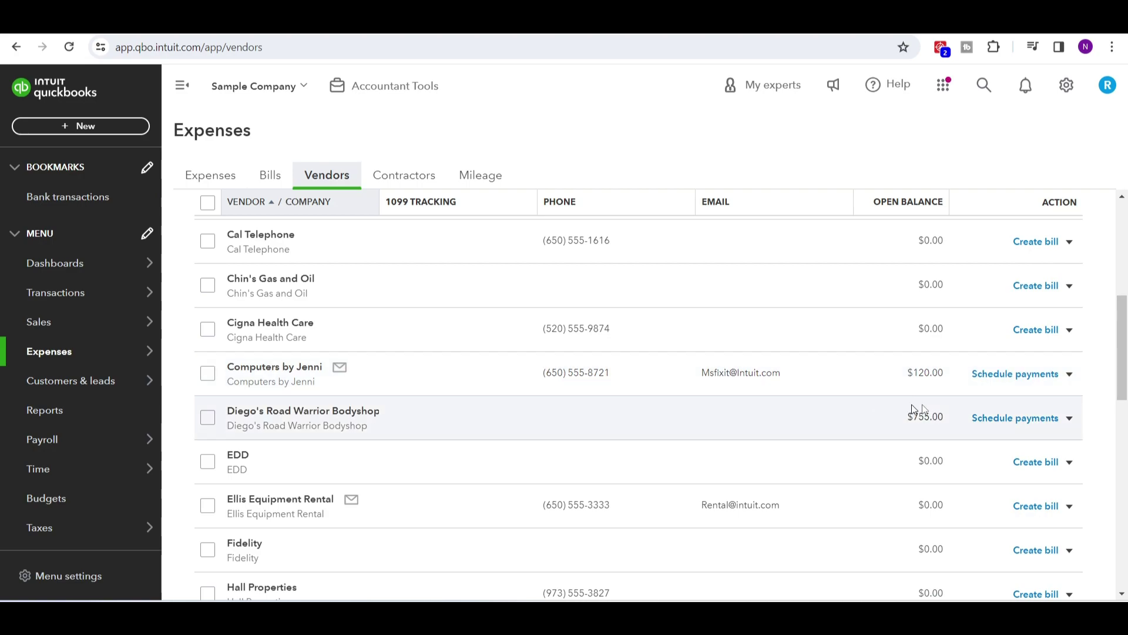
pyautogui.click(933, 379)
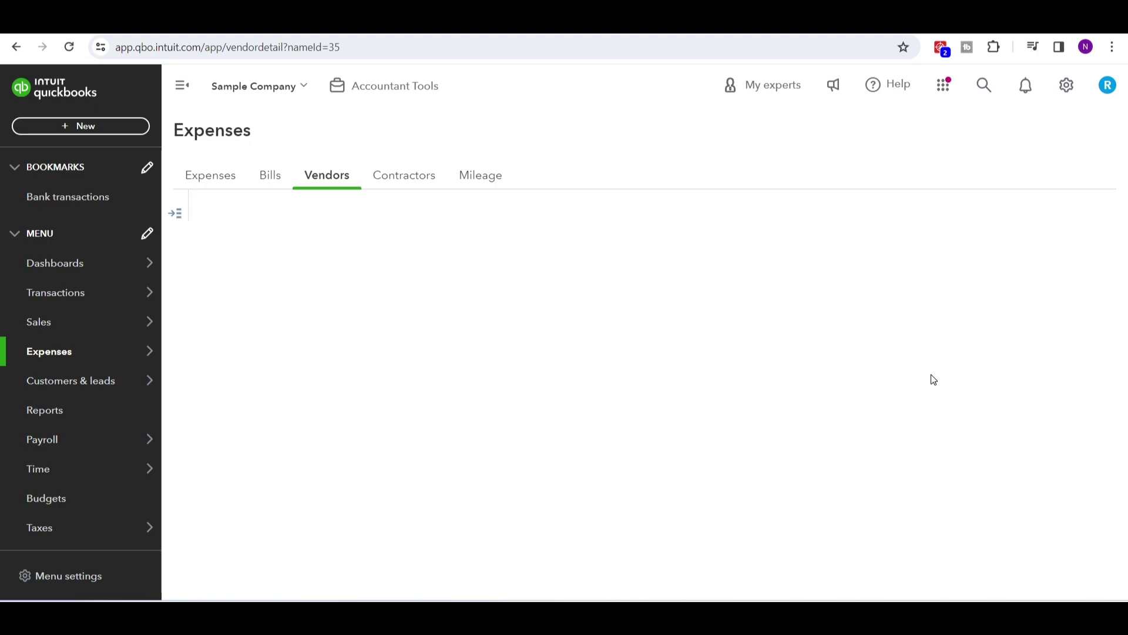
pyautogui.scroll(-1, 828, 450)
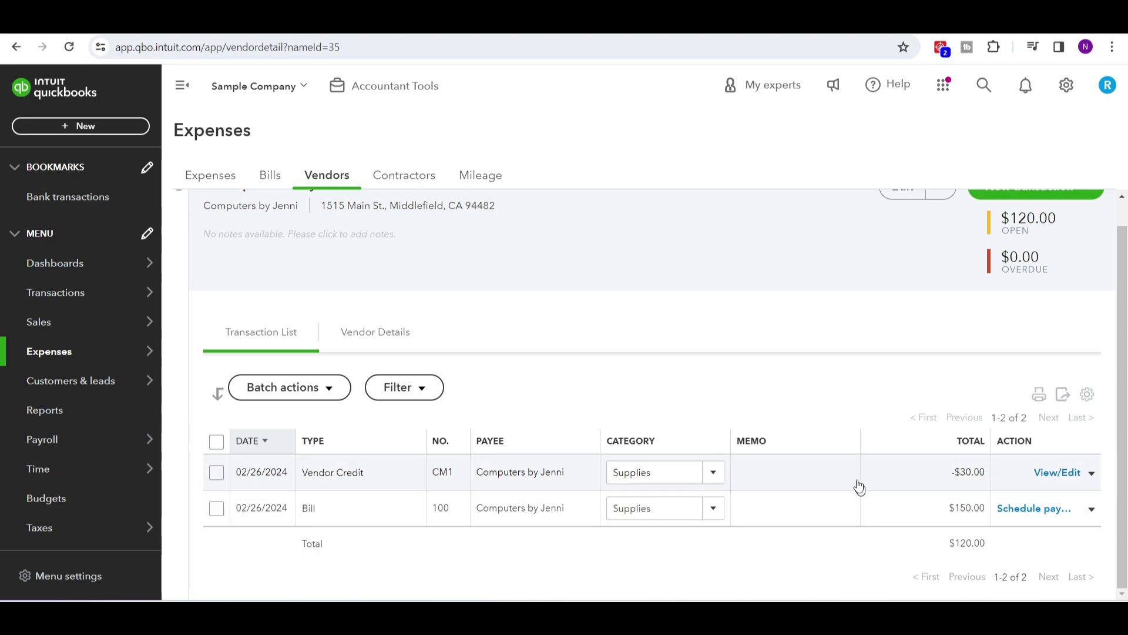
# Step: Open vendor credit CM1 from the transaction list and show its transaction journal
pyautogui.click(822, 477)
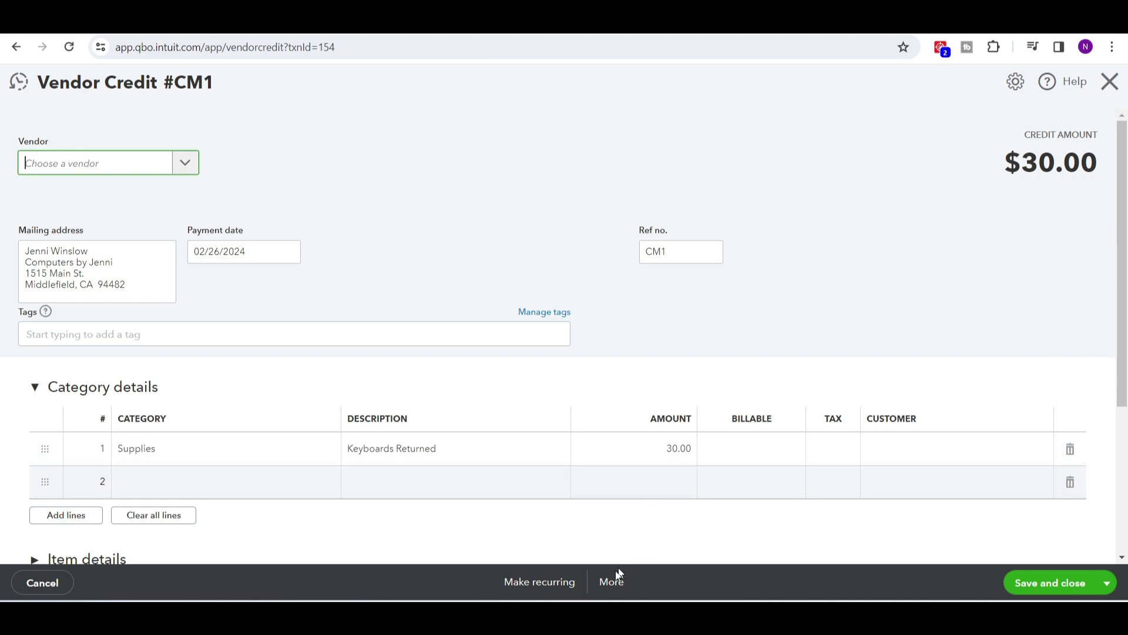
pyautogui.click(610, 581)
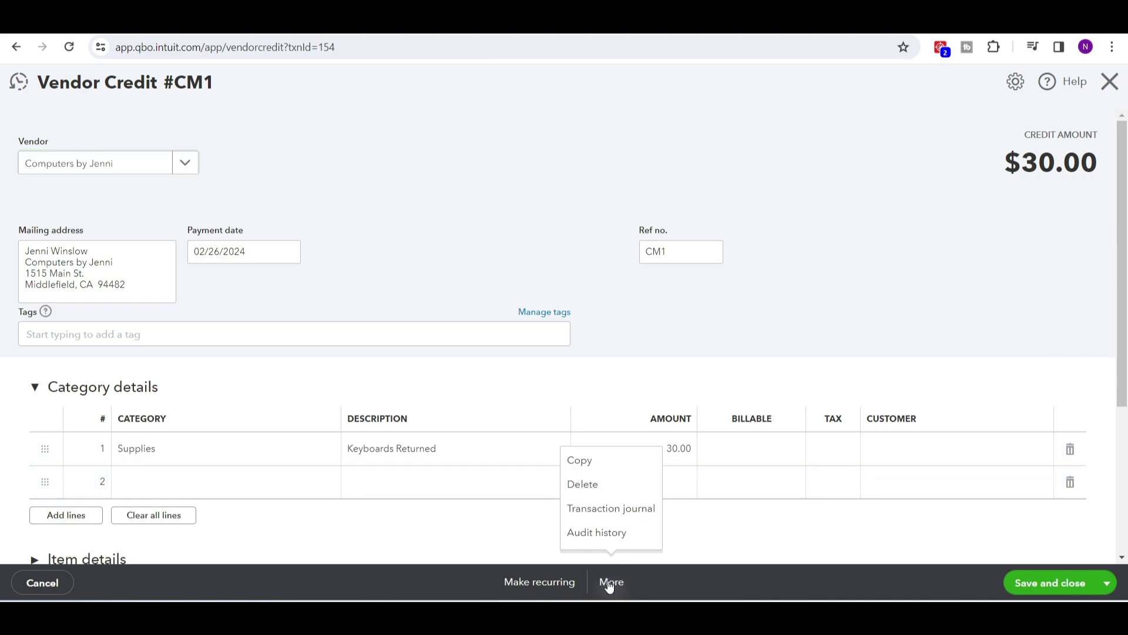
pyautogui.click(613, 509)
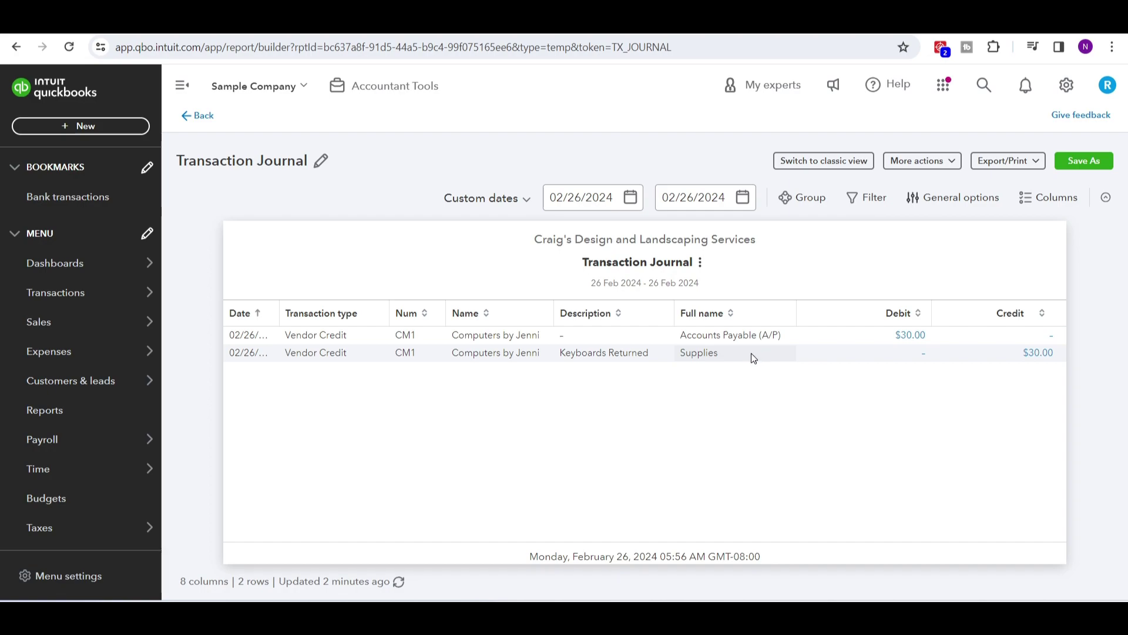
# Step: Start paying bills and apply a credit of 30.00 to Computers by Jenni bill 100
pyautogui.click(124, 127)
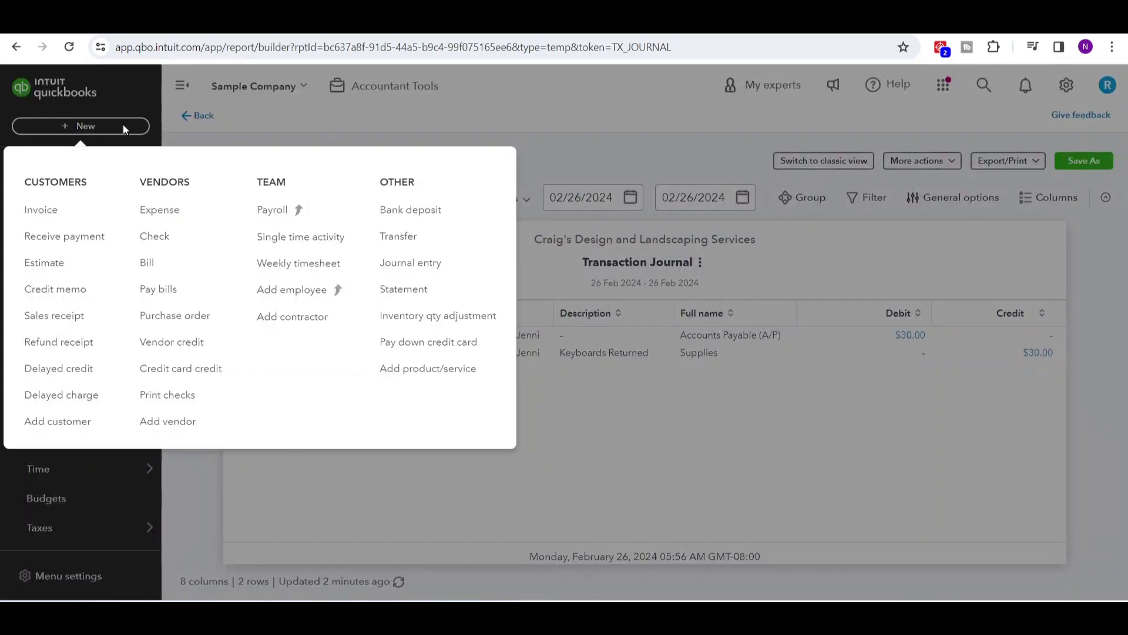
pyautogui.click(211, 300)
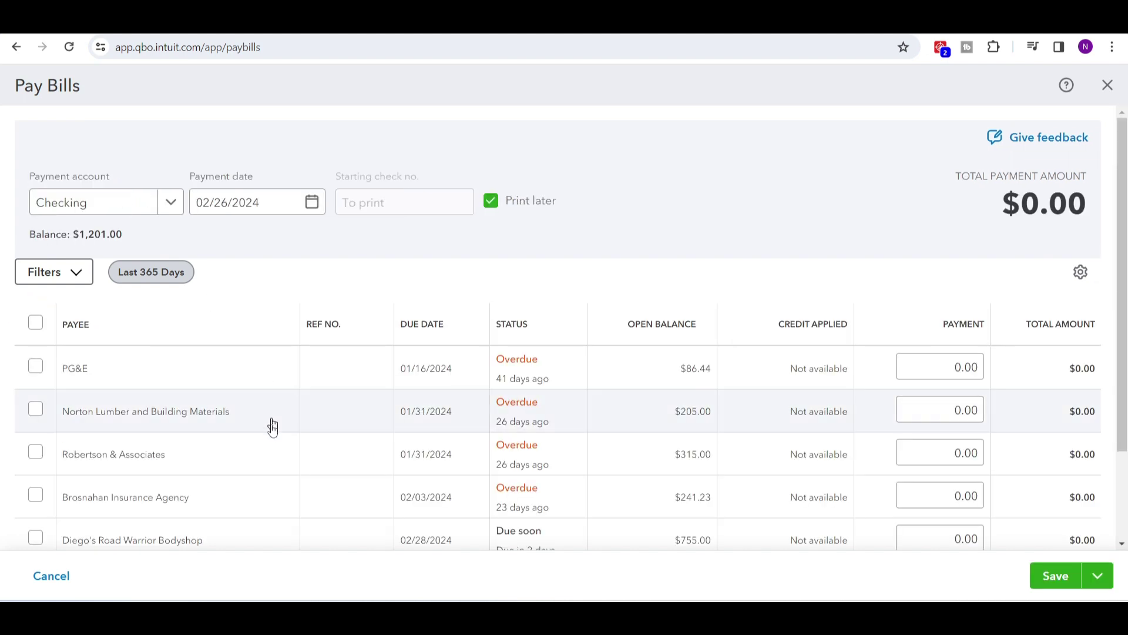
pyautogui.scroll(-1, 272, 441)
pyautogui.scroll(-1, 276, 442)
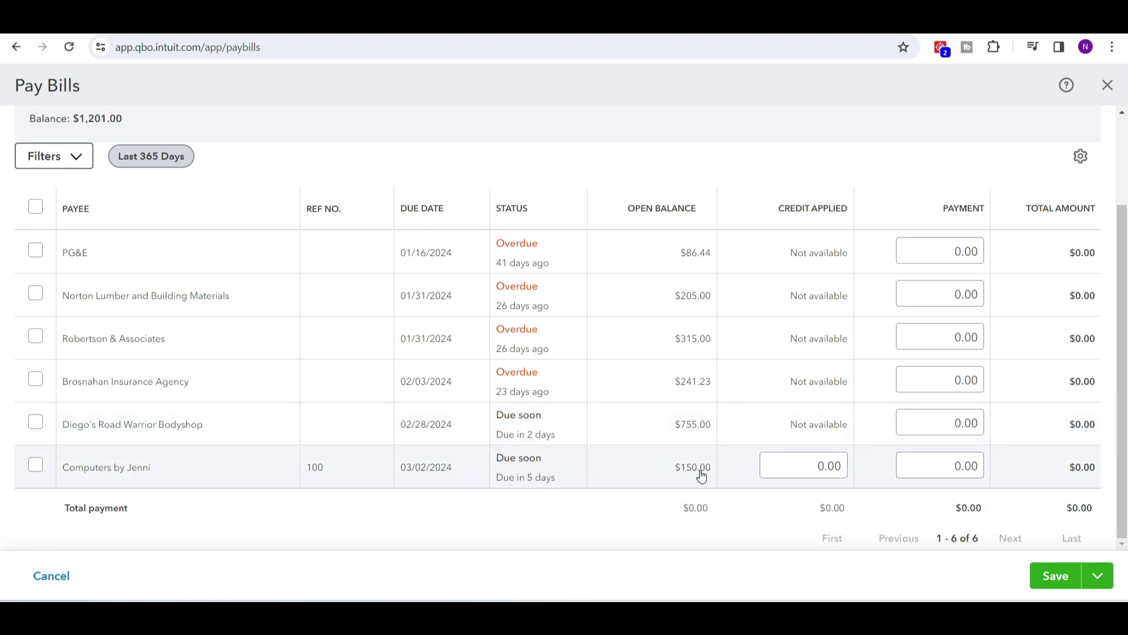
pyautogui.click(772, 470)
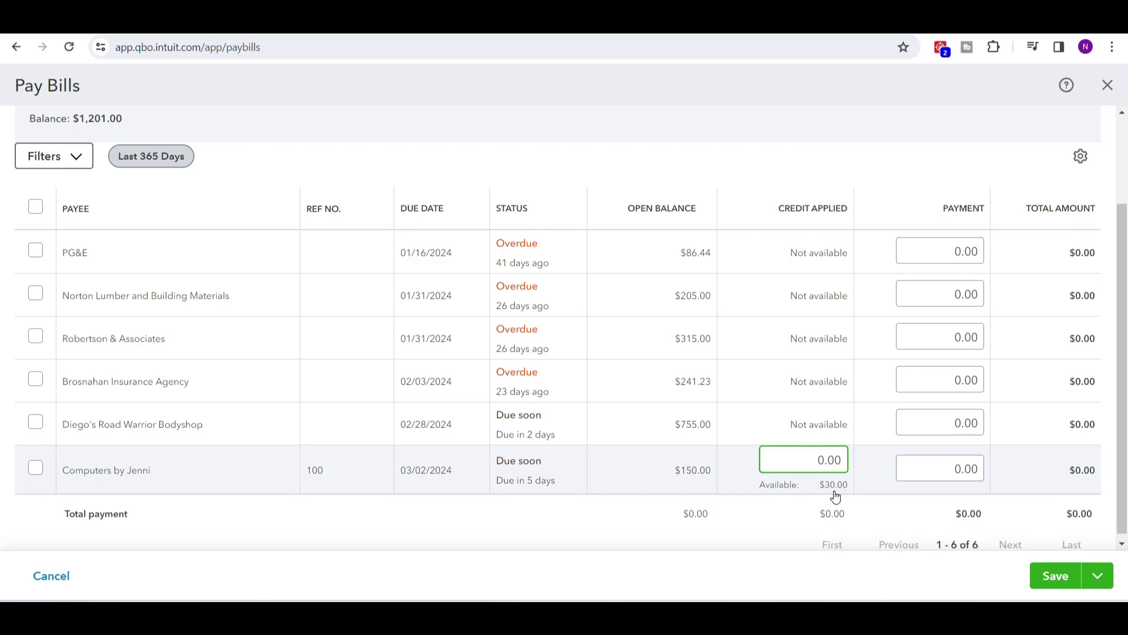
pyautogui.doubleClick(822, 459)
pyautogui.write('30.00')
pyautogui.click(882, 473)
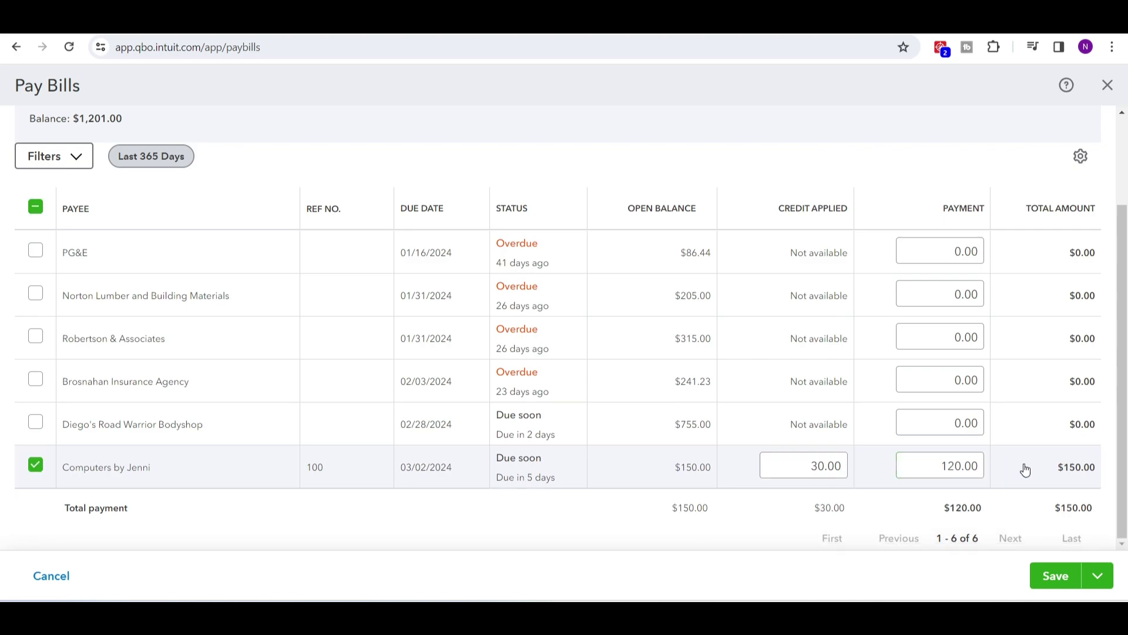
# Step: Save the Computers by Jenni bill payment from the Checking account and close the bill payment form
pyautogui.click(936, 468)
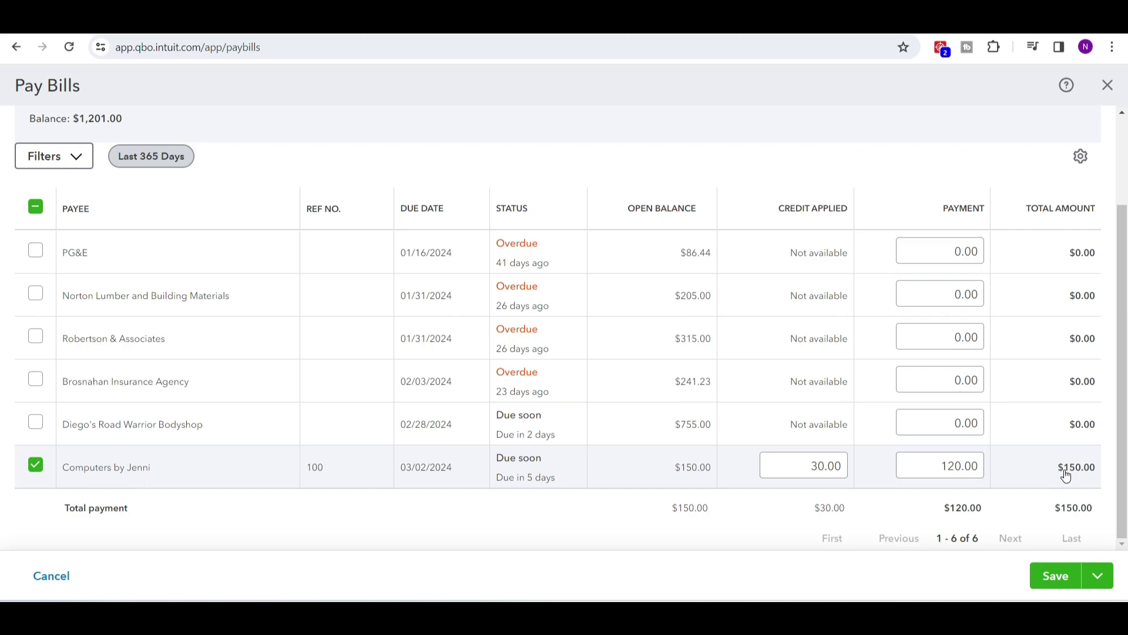
pyautogui.click(1052, 578)
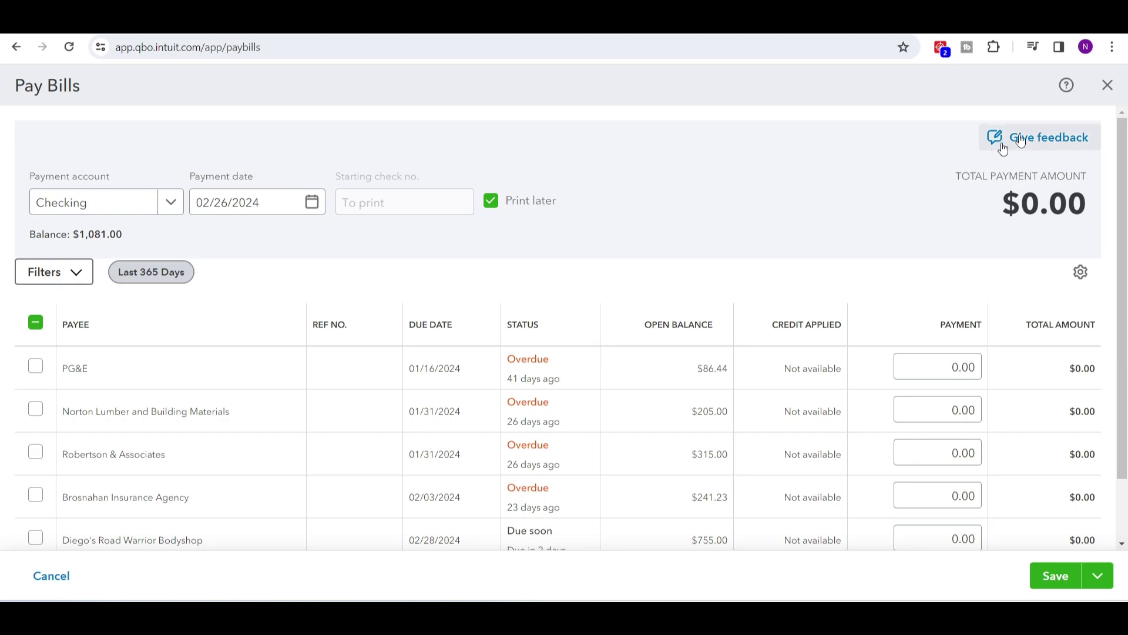
pyautogui.click(1108, 86)
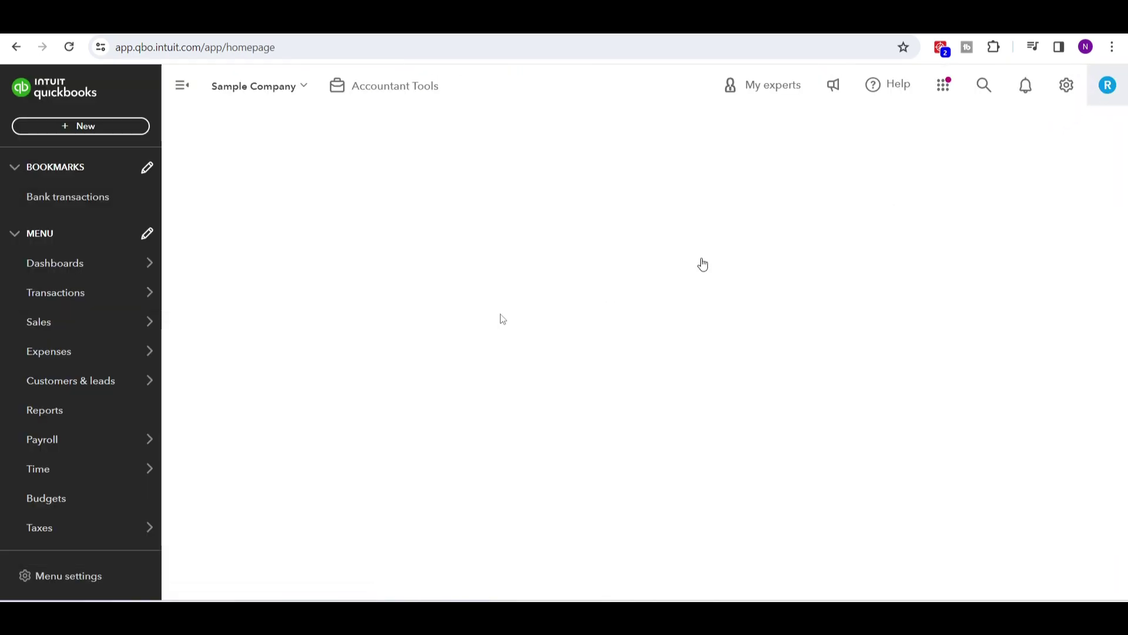
# Step: Open the Bills and Applied Payments report and examine the entries for Computers by Jenni
pyautogui.click(129, 414)
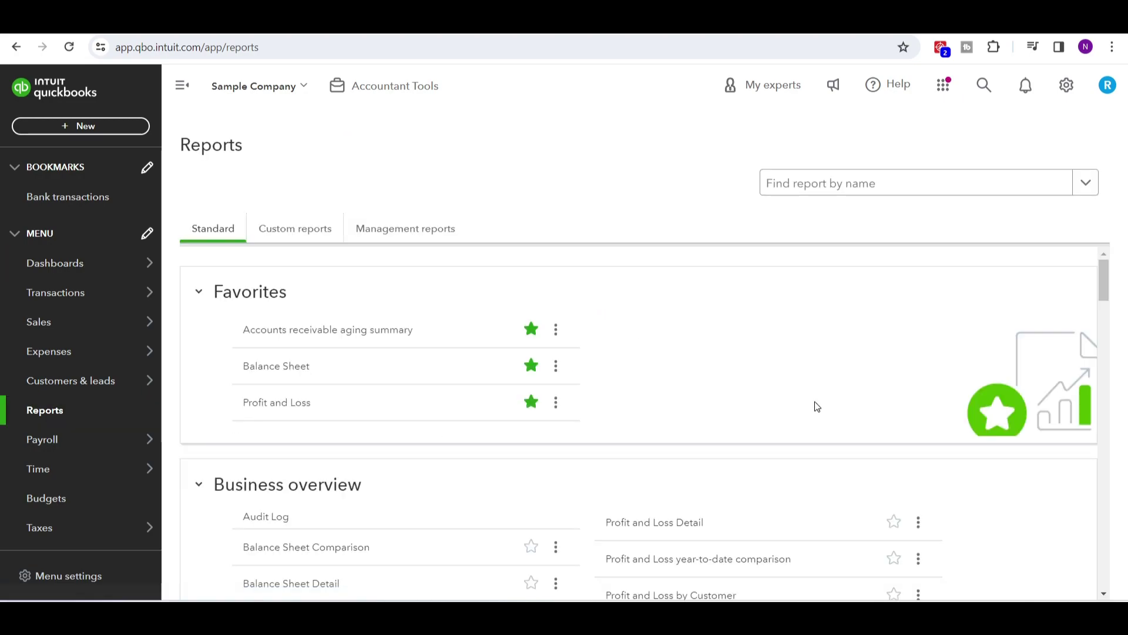
pyautogui.scroll(-4, 954, 406)
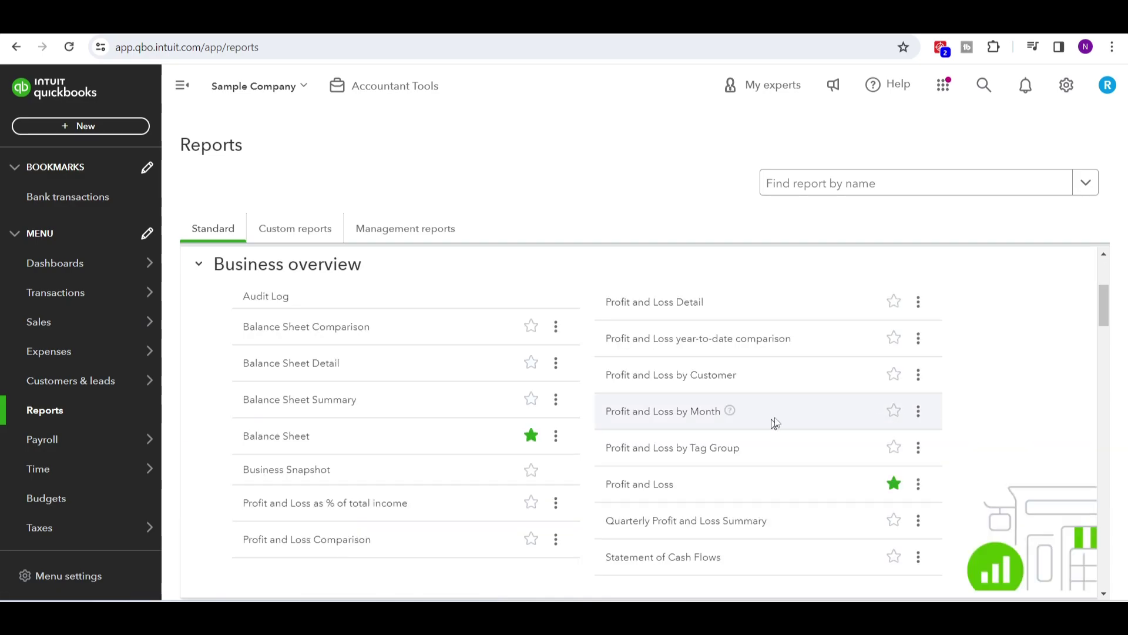
pyautogui.scroll(-12, 774, 423)
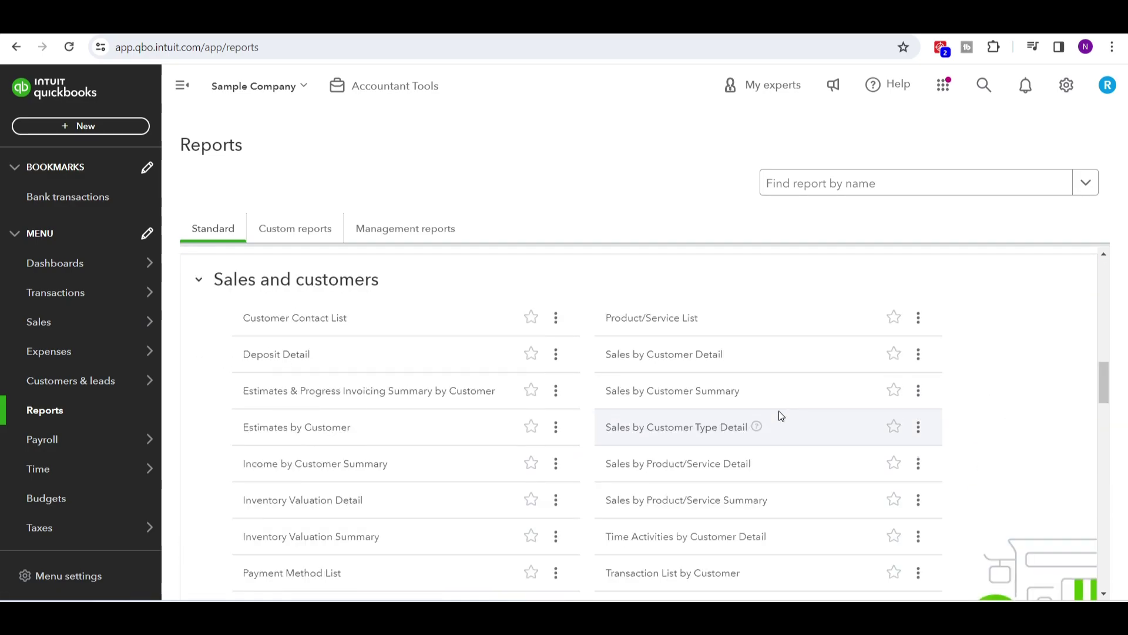
pyautogui.scroll(-12, 977, 422)
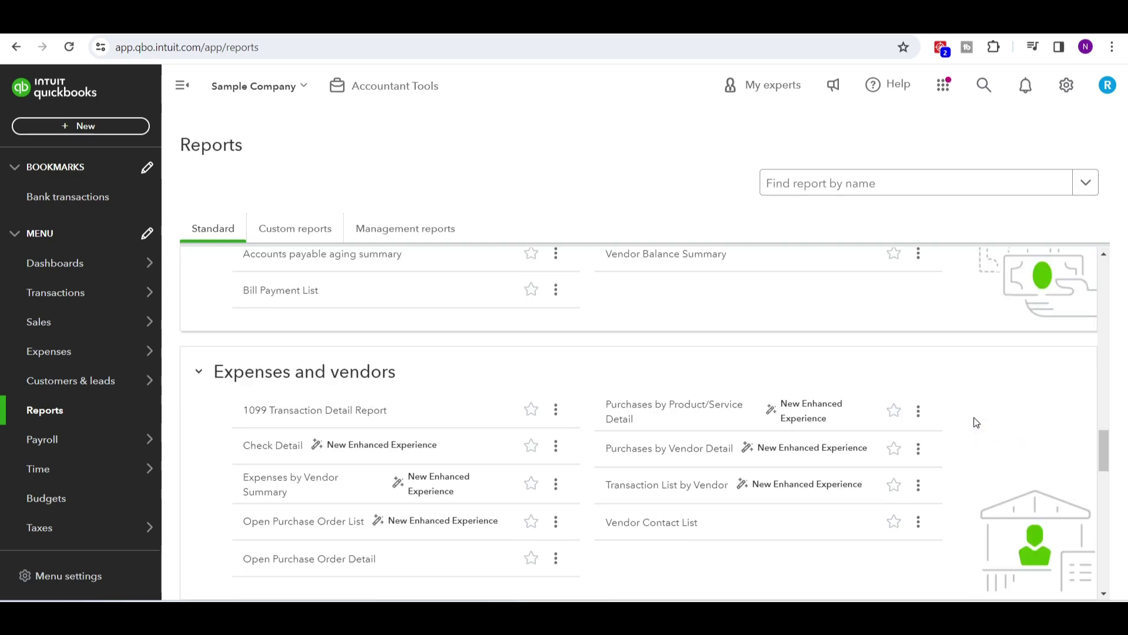
pyautogui.scroll(6, 974, 420)
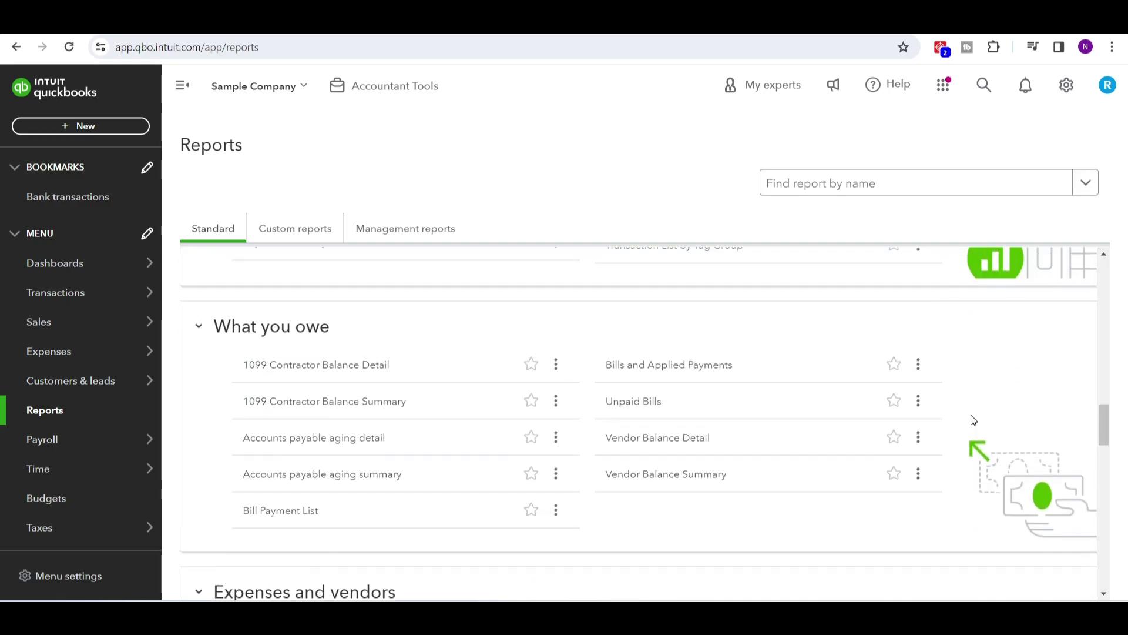
pyautogui.scroll(-1, 971, 420)
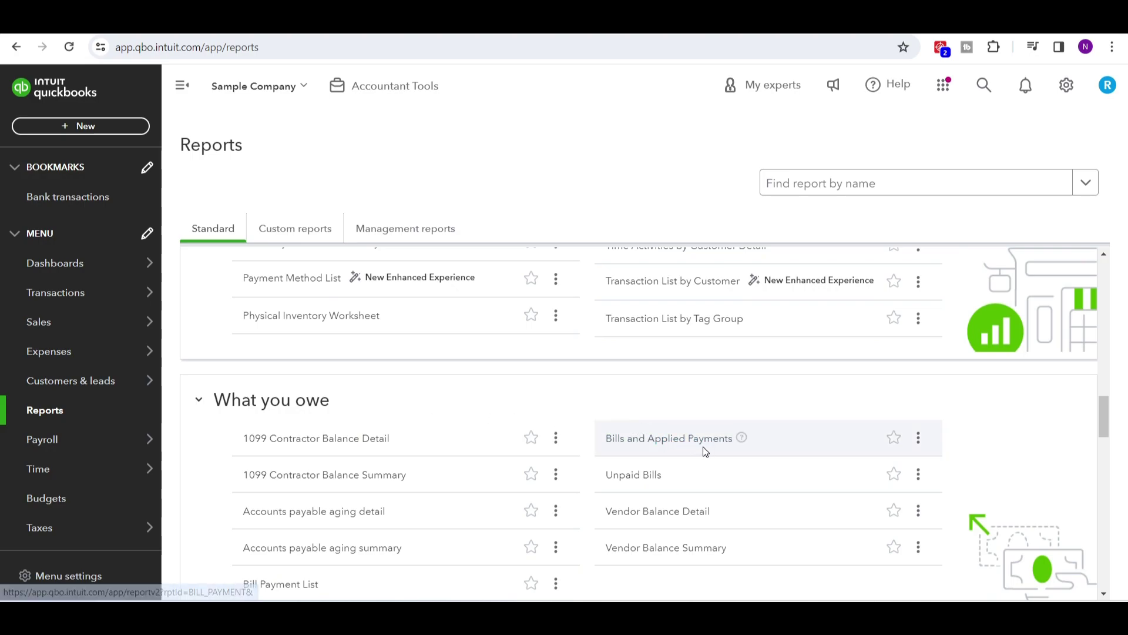
pyautogui.click(650, 449)
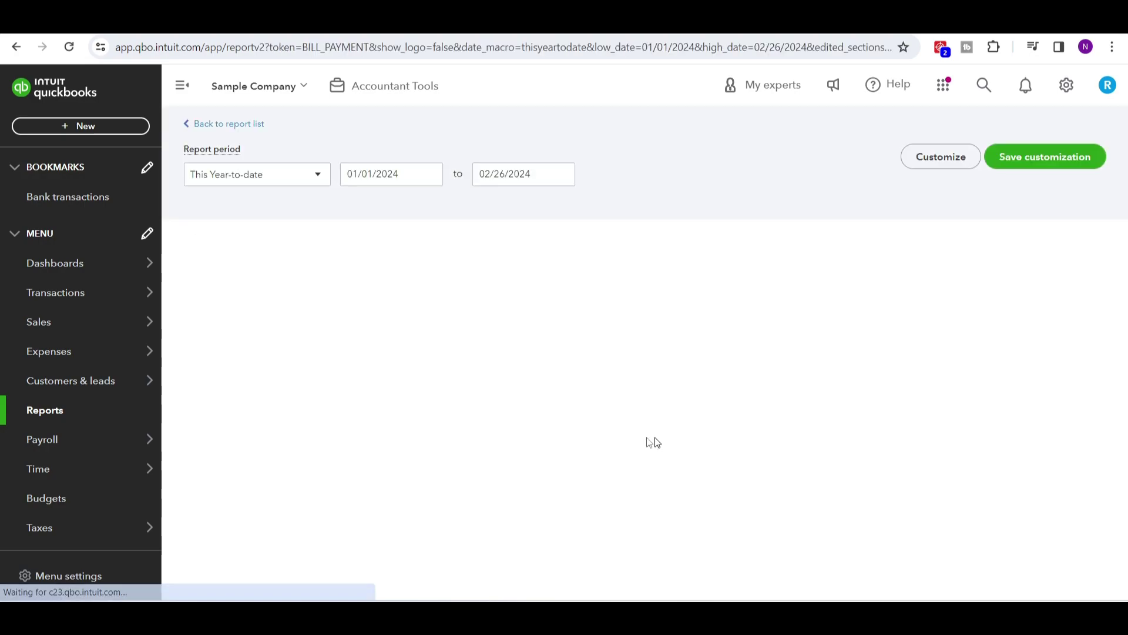
pyautogui.scroll(-2, 147, 379)
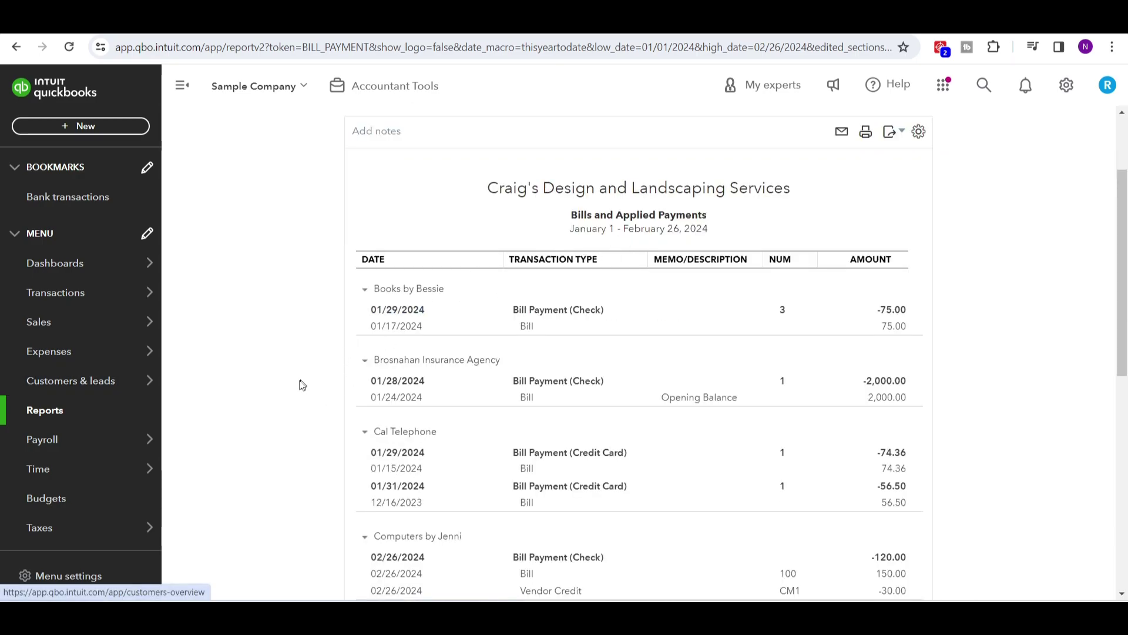
pyautogui.scroll(-1, 297, 386)
pyautogui.scroll(-6, 297, 386)
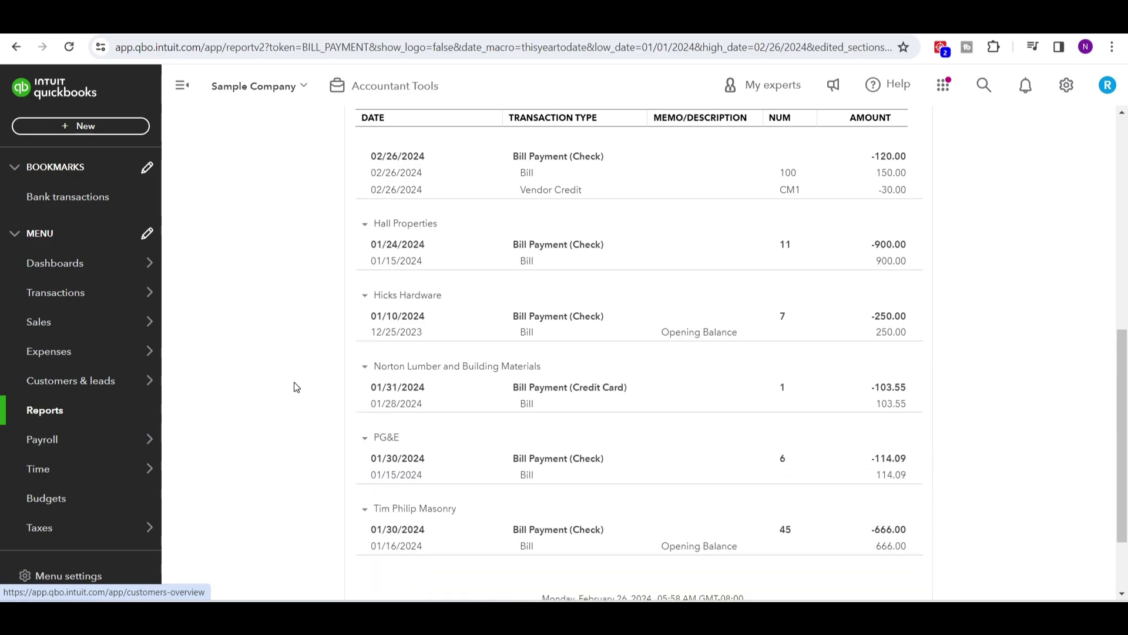
pyautogui.scroll(1, 297, 386)
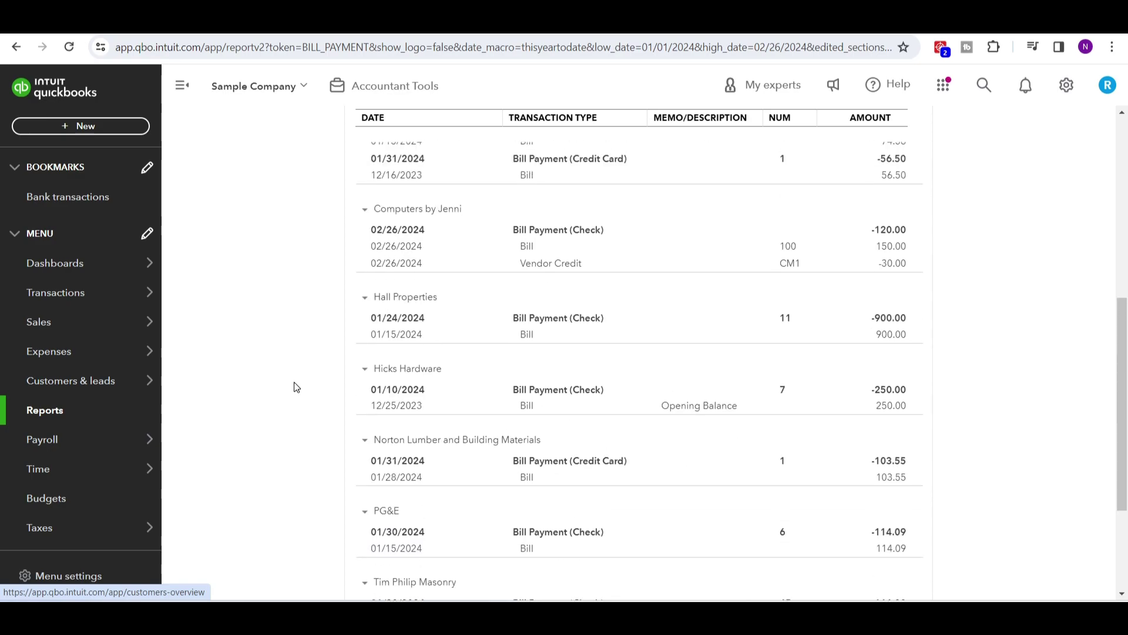